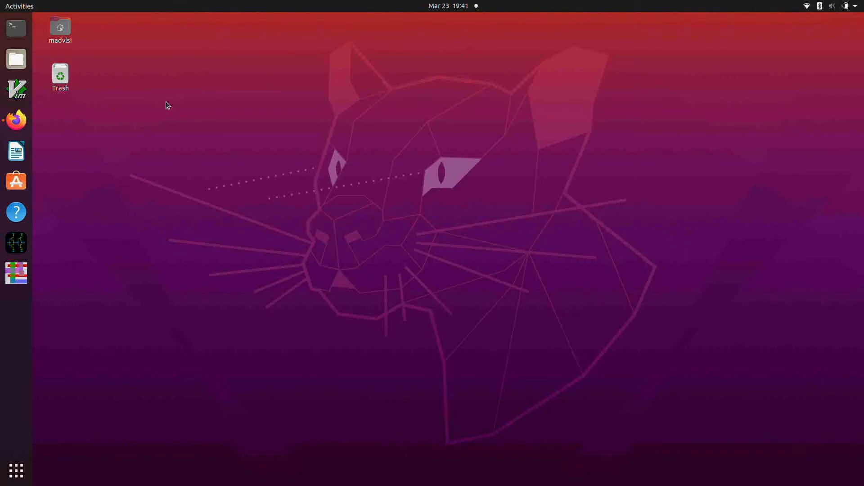
Open a terminal, change to the Documents/dactut directory and list its files
{"action": "left_click", "coordinate": [20, 31]}
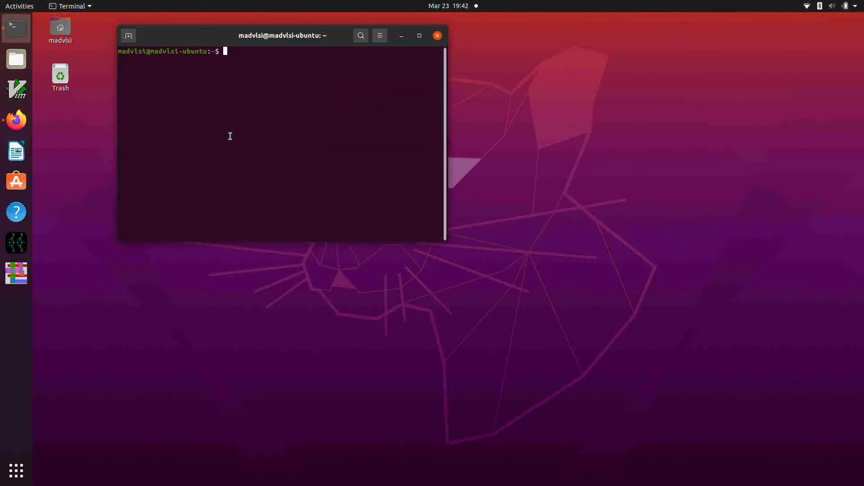
{"action": "type", "text": "cd Doc"}
{"action": "key", "text": "Tab"}
{"action": "type", "text": "dac"}
{"action": "key", "text": "Tab"}
{"action": "key", "text": "Return"}
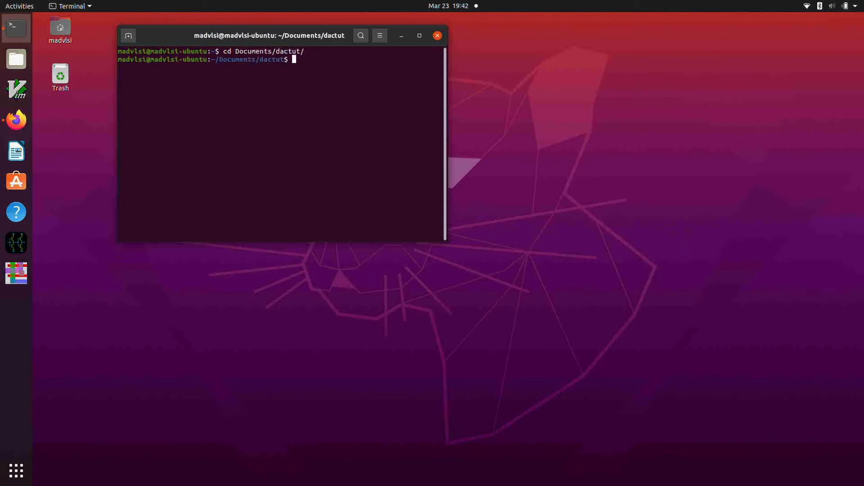
{"action": "type", "text": "ls"}
{"action": "key", "text": "Return"}
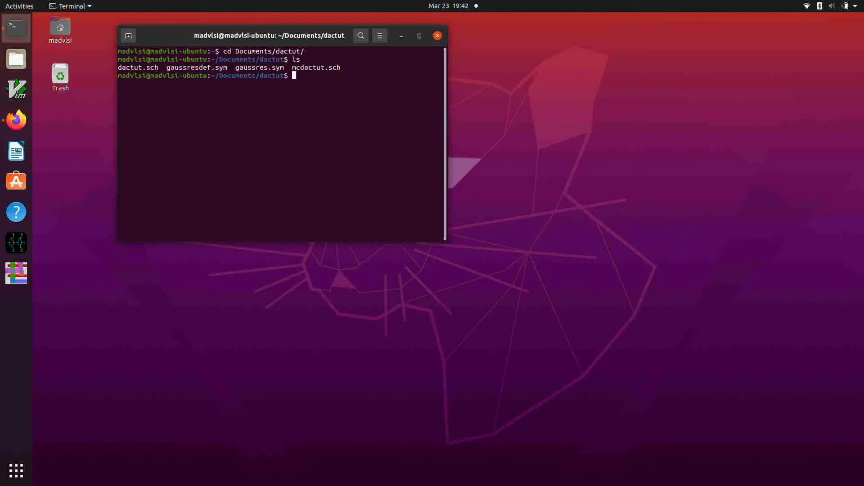
Launch xschem with dactut.sch from the terminal and maximize the schematic window
{"action": "type", "text": "xschem d"}
{"action": "key", "text": "Tab"}
{"action": "key", "text": "Return"}
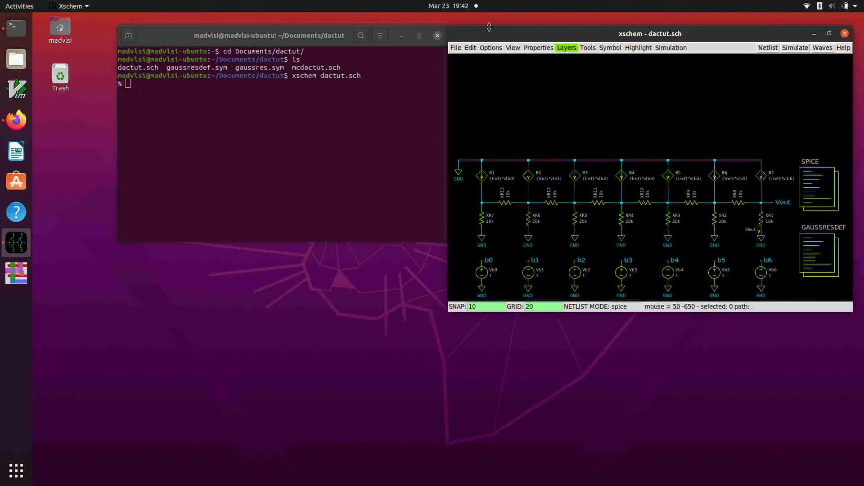
{"action": "left_click_drag", "start_coordinate": [497, 35], "coordinate": [253, 5]}
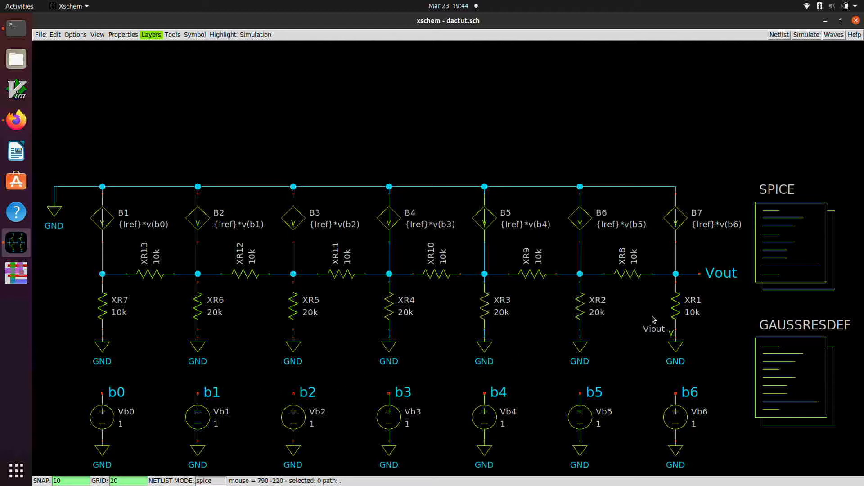
Inspect the GAUSSRESDEF block's properties with the gaussres subcircuit definition, accept them and deselect the block
{"action": "double_click", "coordinate": [780, 363]}
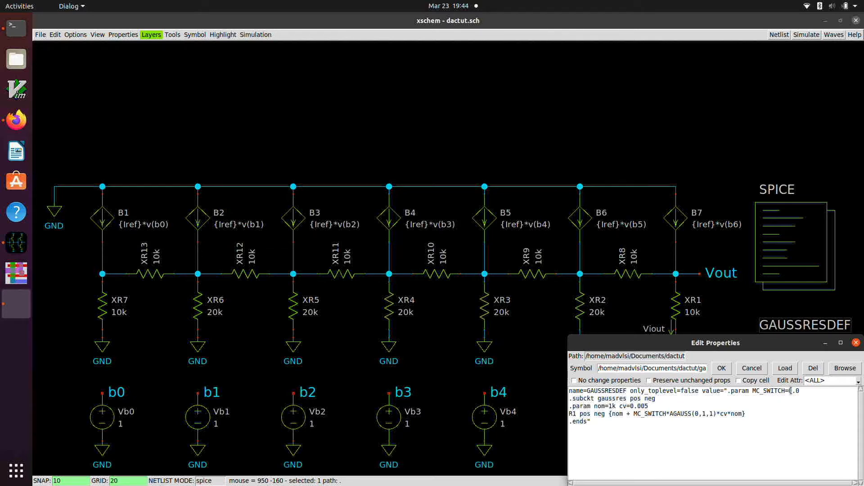
{"action": "left_click", "coordinate": [722, 368]}
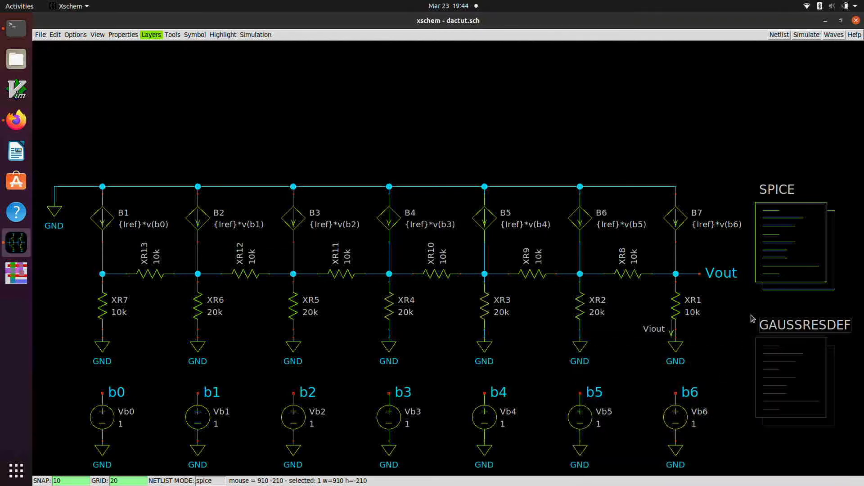
{"action": "left_click", "coordinate": [734, 324]}
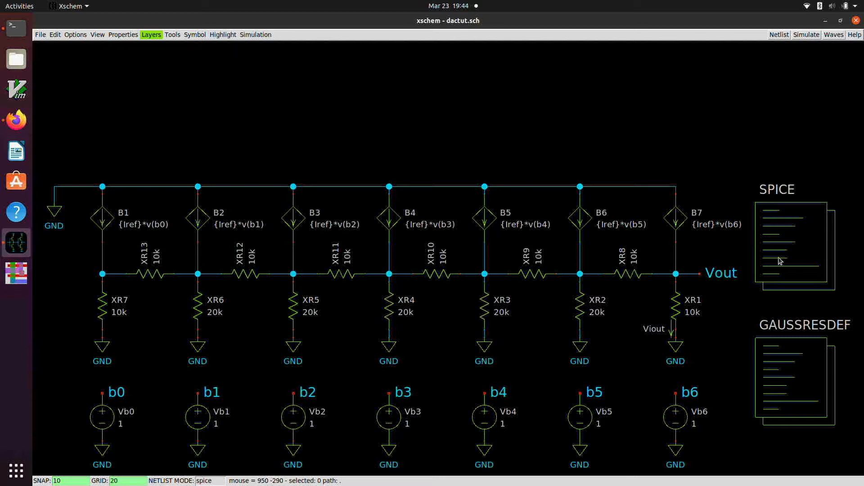
Open the SPICE code block's properties in an enlarged window and examine the Iref parameter, wr_vecnames, wr_singlescale and the code initialization
{"action": "double_click", "coordinate": [780, 261]}
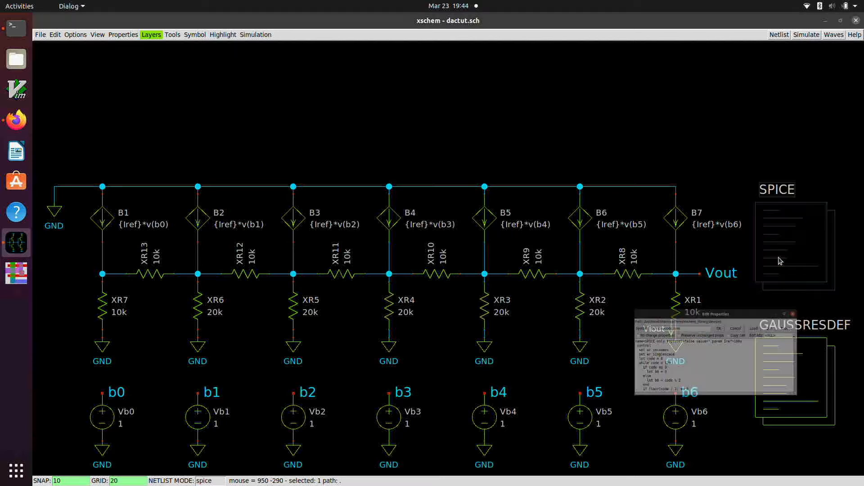
{"action": "left_click_drag", "start_coordinate": [769, 249], "coordinate": [459, 62]}
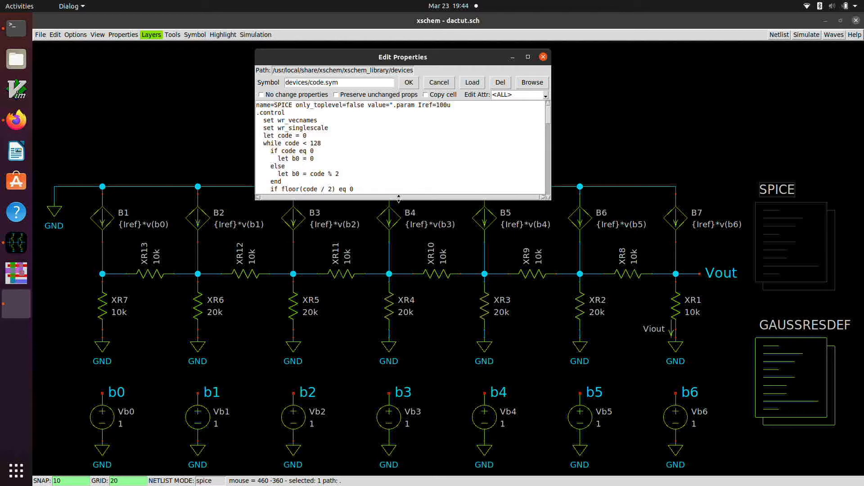
{"action": "left_click_drag", "start_coordinate": [398, 198], "coordinate": [387, 443]}
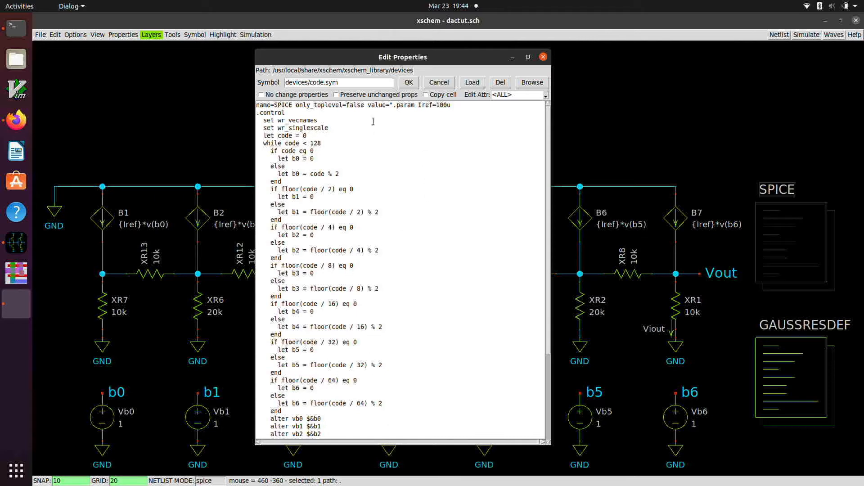
{"action": "left_click_drag", "start_coordinate": [393, 105], "coordinate": [455, 105]}
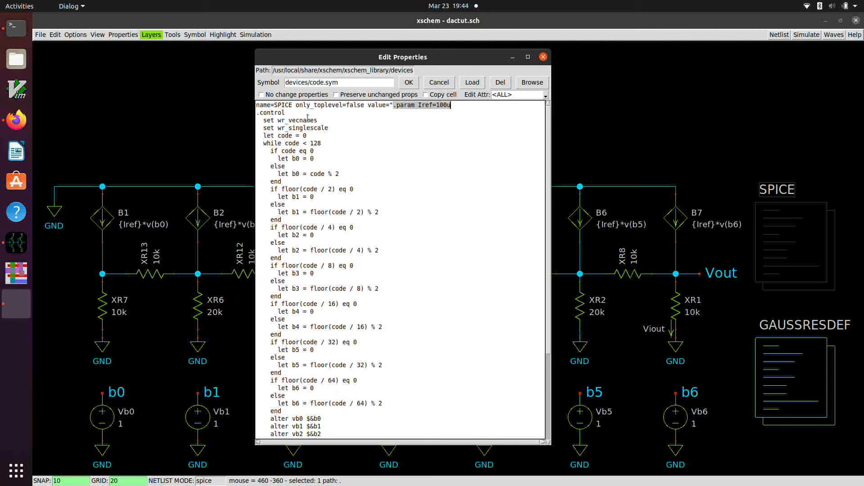
{"action": "left_click_drag", "start_coordinate": [278, 121], "coordinate": [318, 121]}
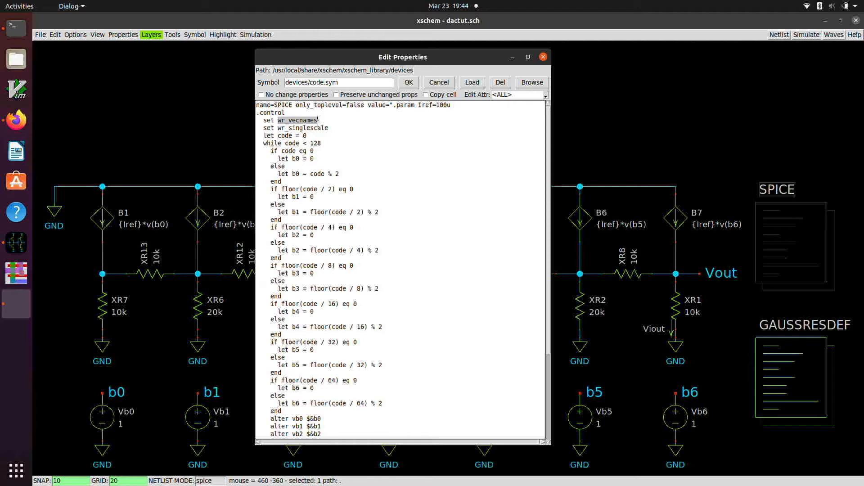
{"action": "left_click_drag", "start_coordinate": [278, 130], "coordinate": [329, 129]}
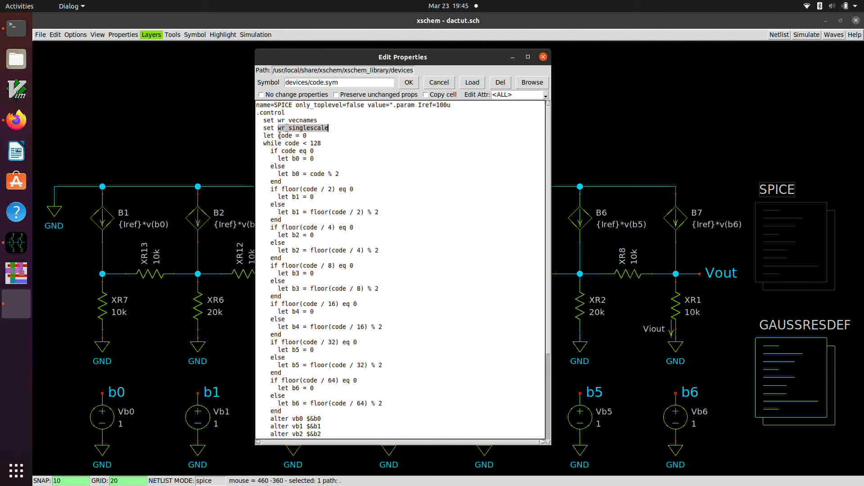
{"action": "left_click_drag", "start_coordinate": [278, 136], "coordinate": [312, 136]}
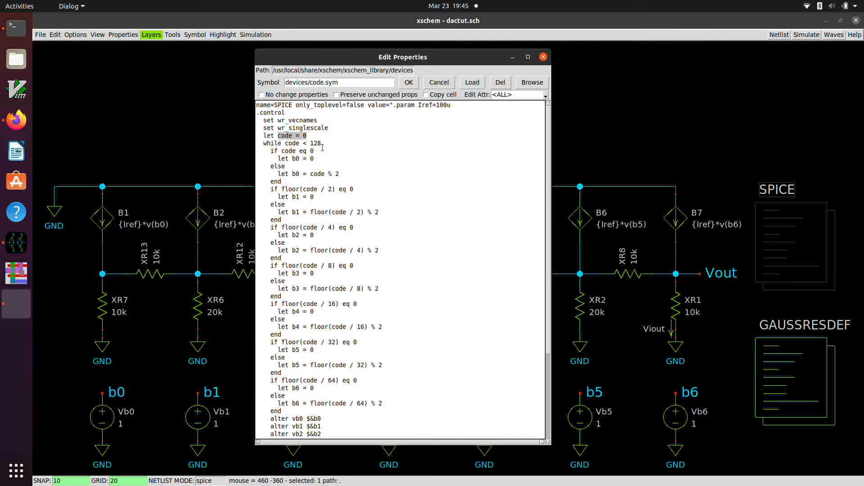
Examine the while loop that computes bits b0 to b6 from code and alters the voltage sources
{"action": "left_click", "coordinate": [257, 151]}
{"action": "double_click", "coordinate": [343, 189]}
{"action": "left_click", "coordinate": [339, 191]}
{"action": "scroll", "coordinate": [331, 325], "scroll_direction": "down", "scroll_amount": 3}
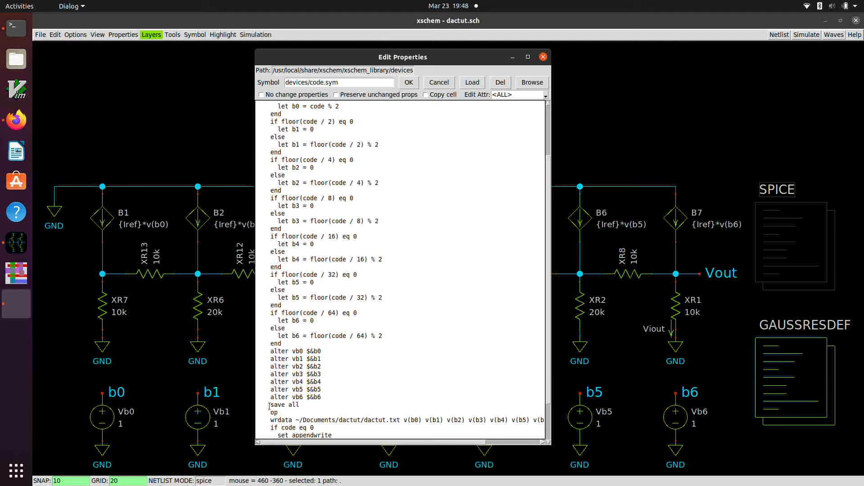
{"action": "scroll", "coordinate": [267, 400], "scroll_direction": "down", "scroll_amount": 1}
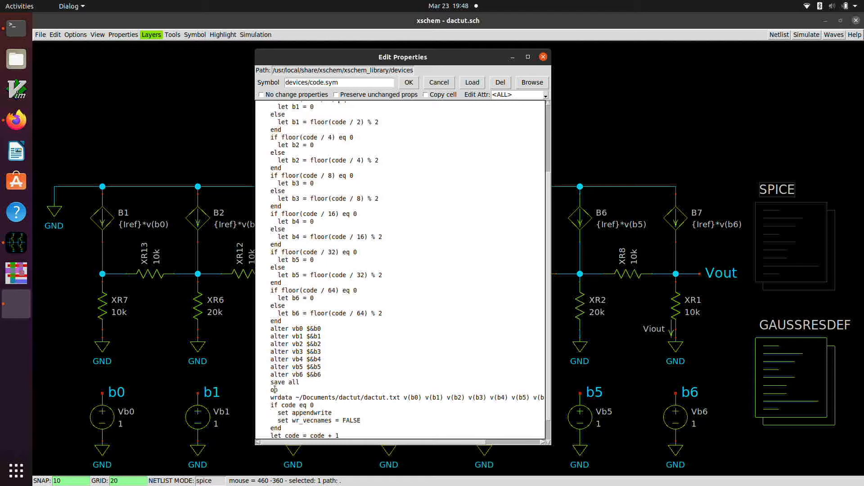
Examine the op command and the full wrdata line, including the dactut.txt output file and its saved signals
{"action": "double_click", "coordinate": [271, 390]}
{"action": "left_click", "coordinate": [271, 398]}
{"action": "left_click_drag", "start_coordinate": [365, 398], "coordinate": [399, 400]}
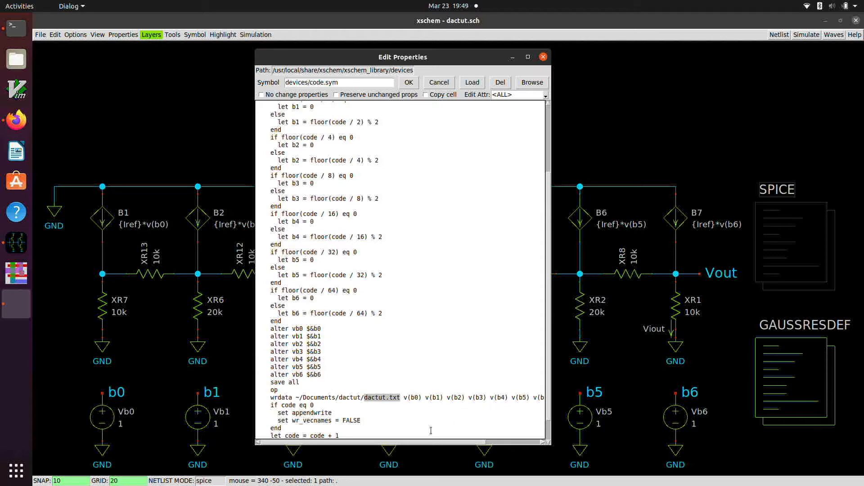
{"action": "left_click_drag", "start_coordinate": [423, 444], "coordinate": [477, 445]}
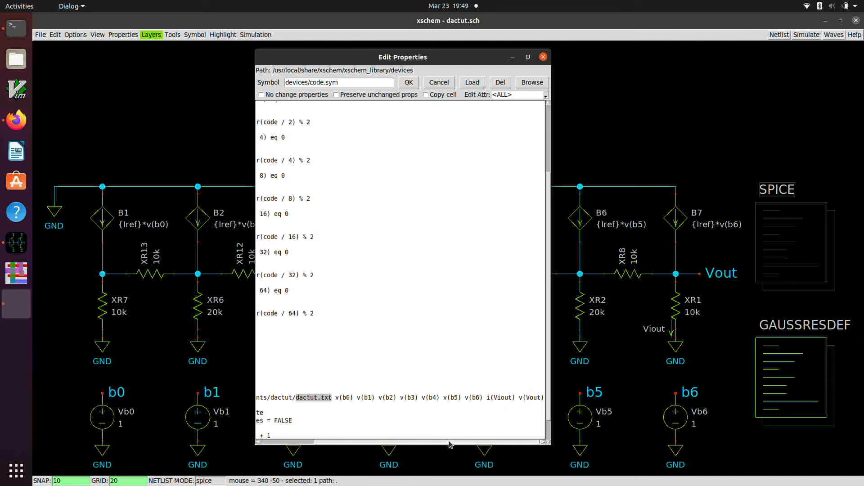
{"action": "left_click_drag", "start_coordinate": [432, 442], "coordinate": [378, 453]}
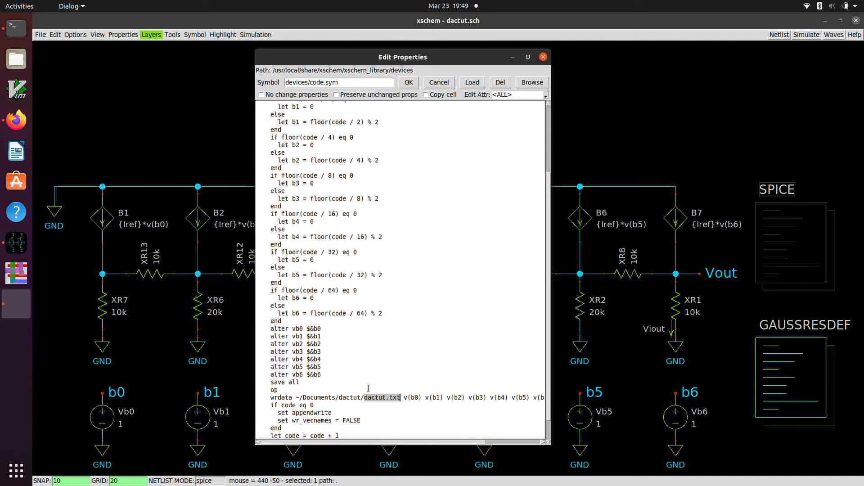
Review the appendwrite condition and the end of the control script, and close the SPICE block's properties with OK
{"action": "left_click", "coordinate": [364, 405]}
{"action": "scroll", "coordinate": [363, 405], "scroll_direction": "down", "scroll_amount": 1}
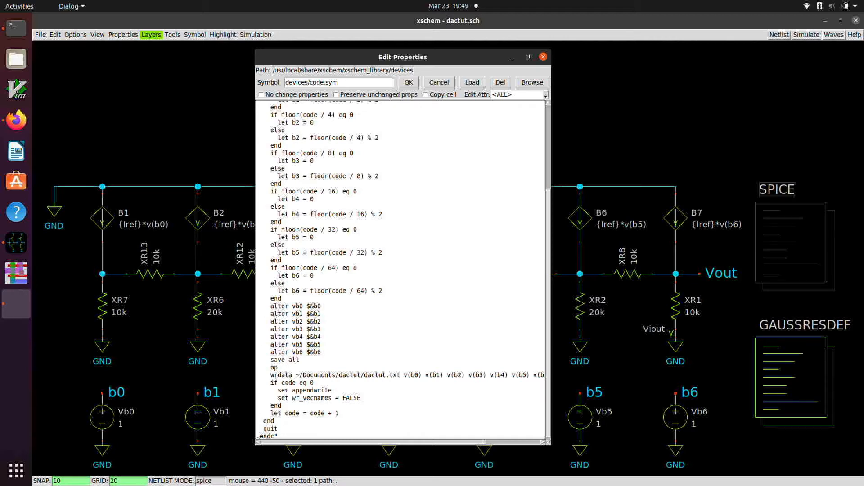
{"action": "scroll", "coordinate": [286, 386], "scroll_direction": "down", "scroll_amount": 1}
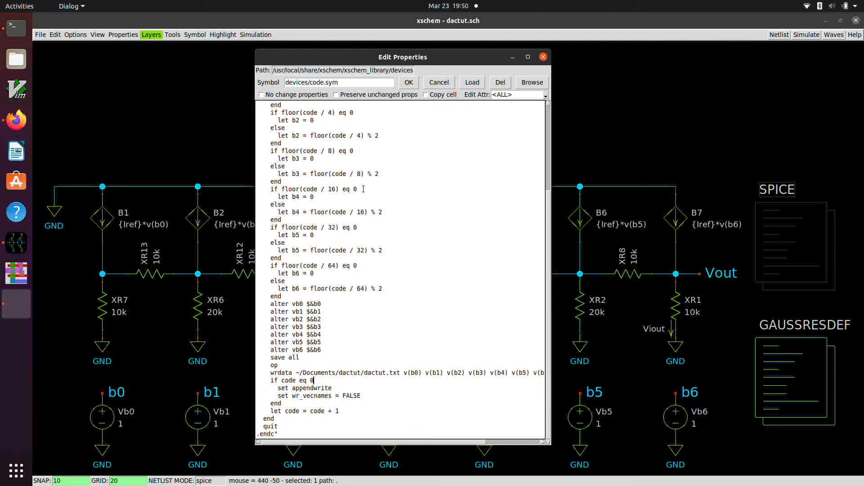
{"action": "scroll", "coordinate": [363, 189], "scroll_direction": "up", "scroll_amount": 5}
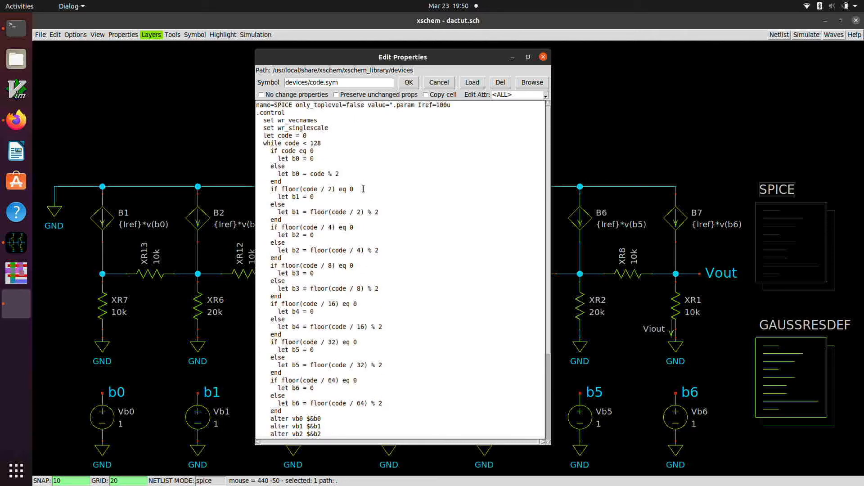
{"action": "left_click", "coordinate": [410, 83]}
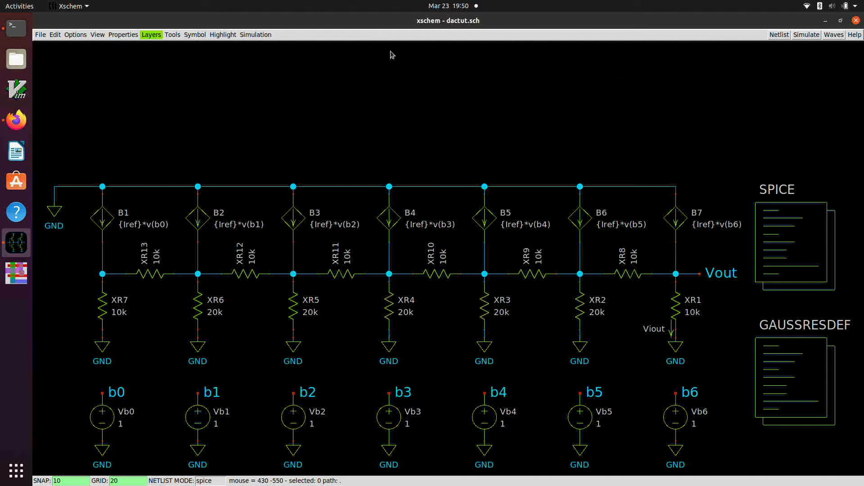
Generate the netlist of the DAC schematic and run its simulation
{"action": "left_click", "coordinate": [781, 35]}
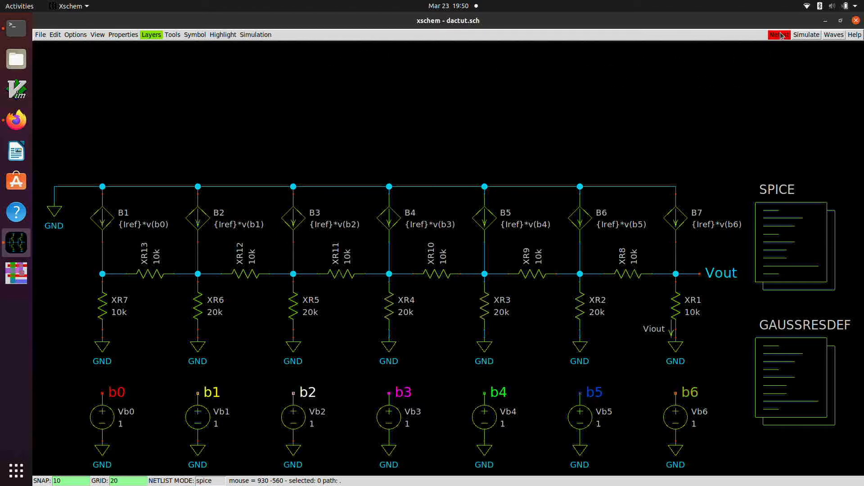
{"action": "left_click", "coordinate": [801, 38]}
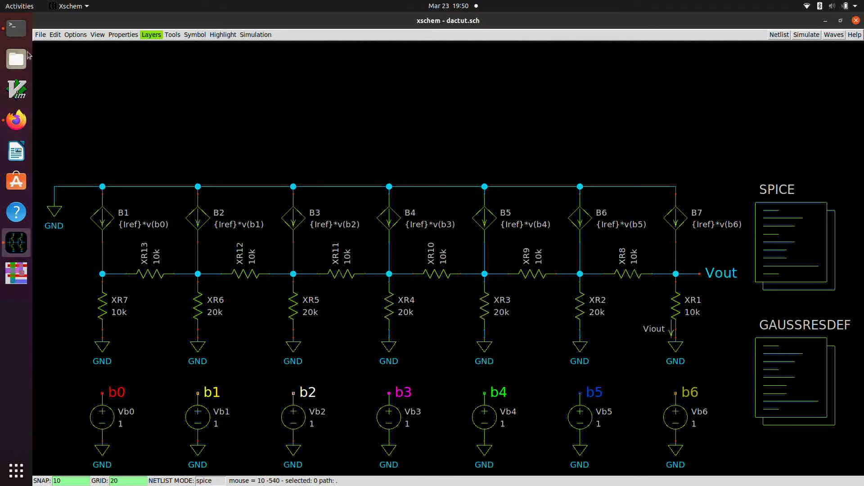
Open a new terminal window over the schematic, change to Documents/dactut and list its files
{"action": "right_click", "coordinate": [18, 30]}
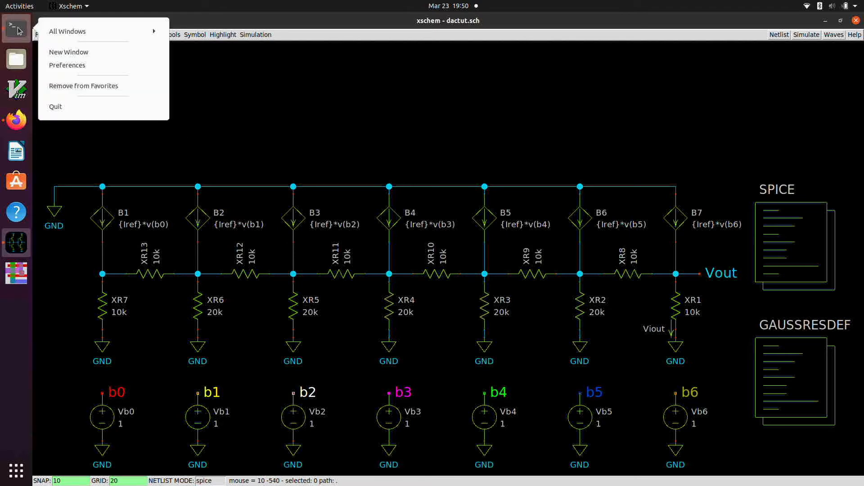
{"action": "left_click", "coordinate": [54, 51]}
{"action": "left_click_drag", "start_coordinate": [151, 40], "coordinate": [550, 39]}
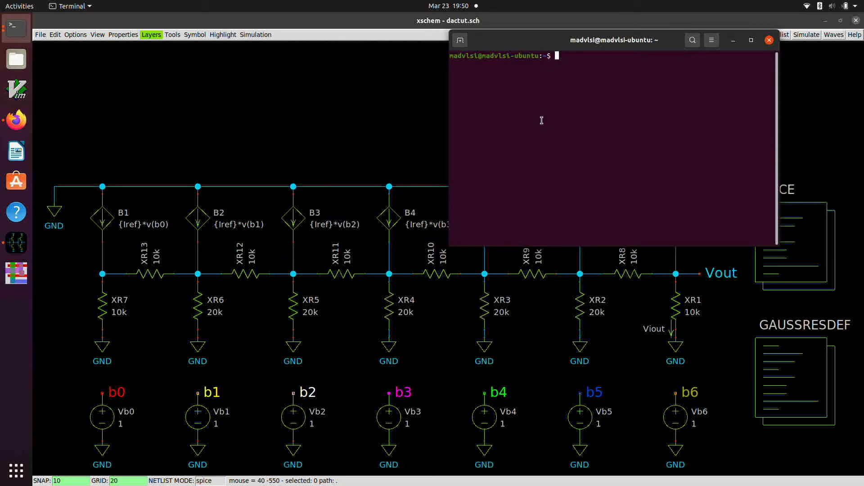
{"action": "type", "text": "cd Doc"}
{"action": "key", "text": "Tab"}
{"action": "type", "text": "dac"}
{"action": "key", "text": "Tab"}
{"action": "key", "text": "Return"}
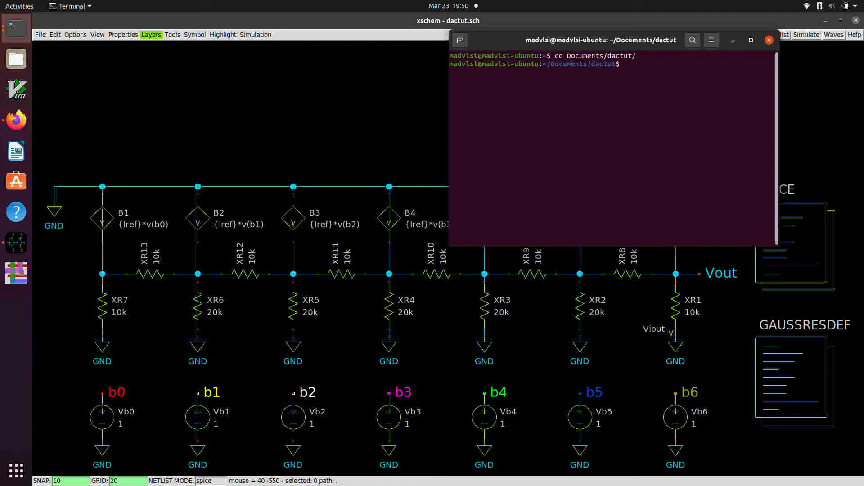
{"action": "type", "text": "ls"}
{"action": "key", "text": "Return"}
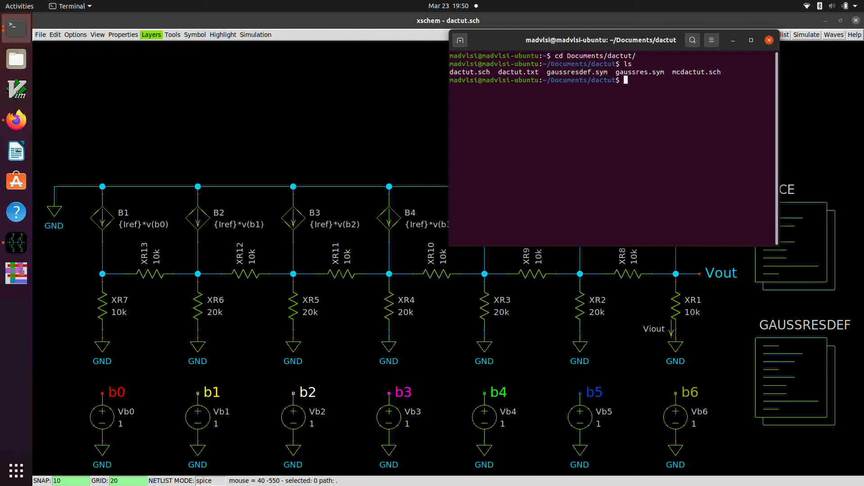
View dactut.txt with less in a maximized terminal through to its end, quit the viewer and restore the window size
{"action": "type", "text": "less dactut.txt"}
{"action": "key", "text": "Return"}
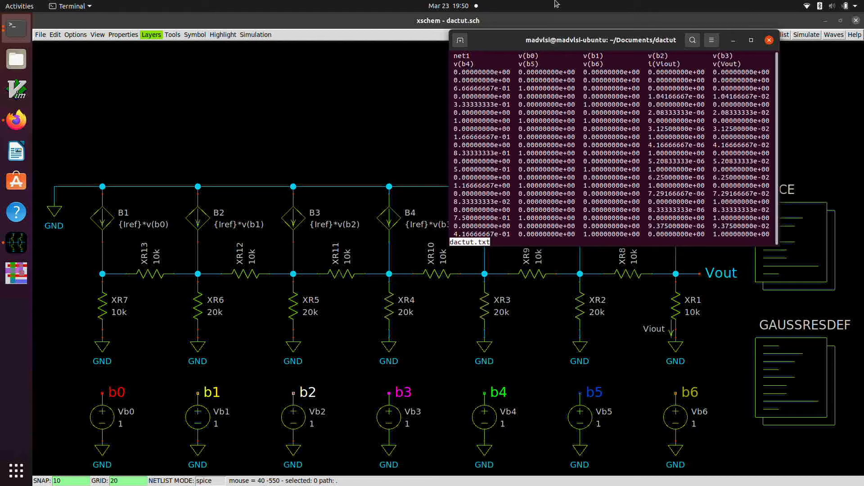
{"action": "double_click", "coordinate": [513, 39]}
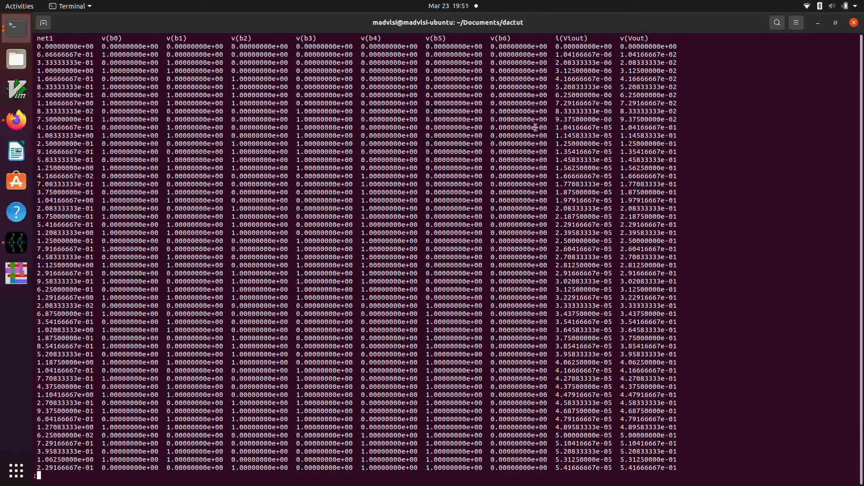
{"action": "scroll", "coordinate": [536, 126], "scroll_direction": "down", "scroll_amount": 20}
{"action": "scroll", "coordinate": [538, 144], "scroll_direction": "down", "scroll_amount": 3}
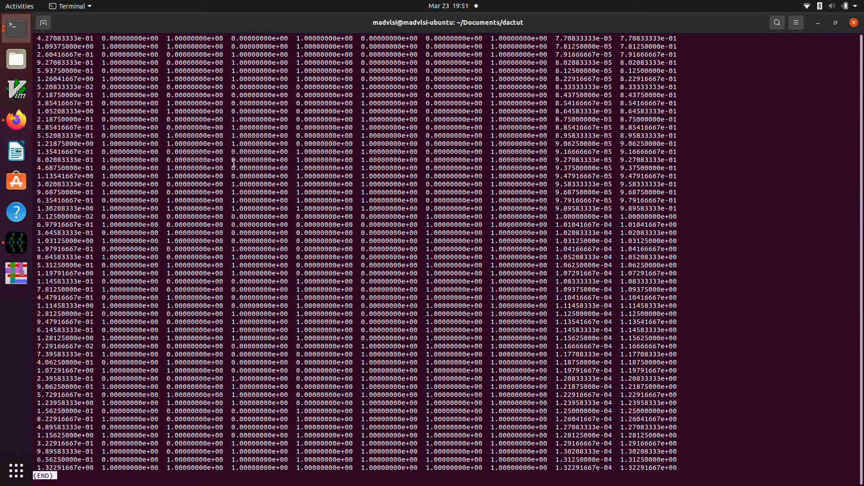
{"action": "key", "text": "q"}
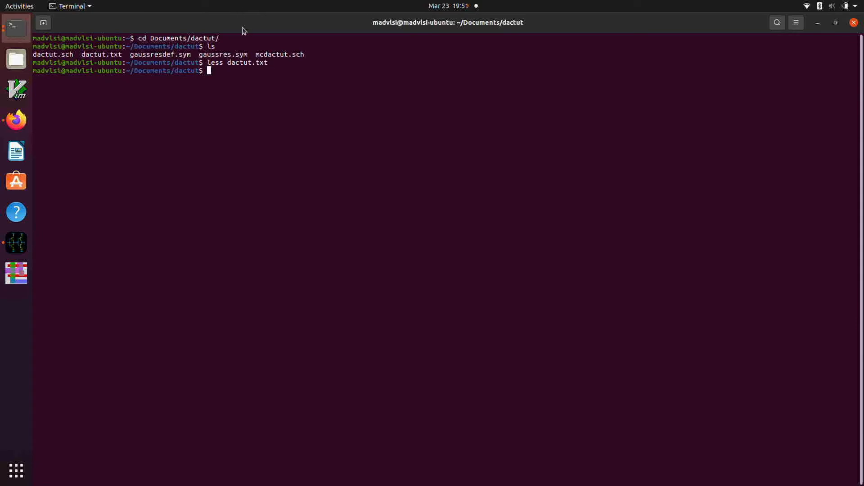
{"action": "left_click_drag", "start_coordinate": [243, 28], "coordinate": [599, 36]}
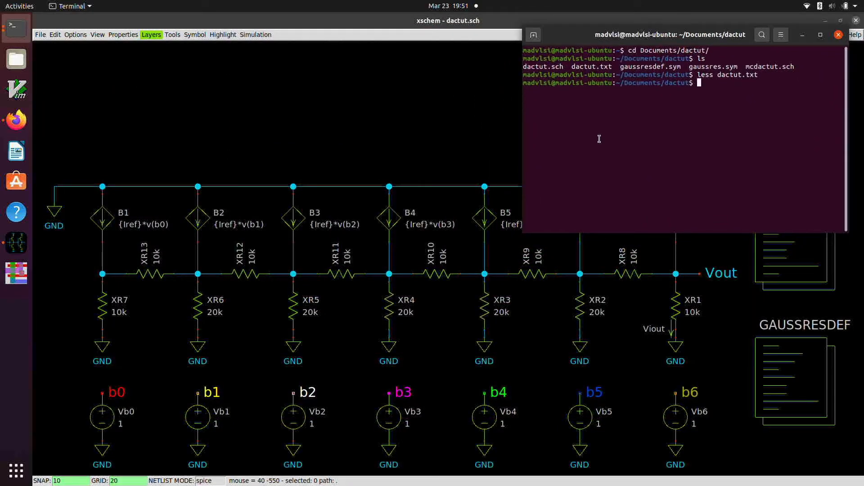
Start bradlab3 in the terminal and load the simulation data from dactut.txt with loadngspice
{"action": "type", "text": "bradlab3"}
{"action": "key", "text": "Return"}
{"action": "type", "text": "loadngspice('"}
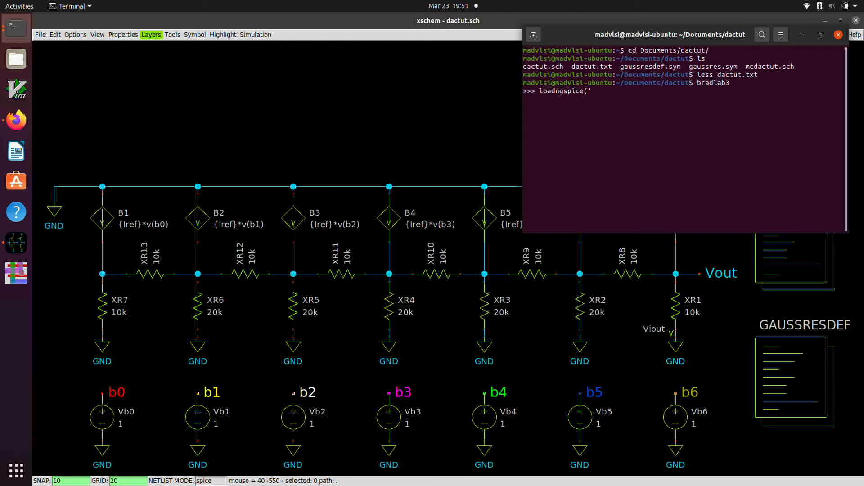
{"action": "type", "text": "dactut.txt')"}
{"action": "key", "text": "Return"}
List the workspace variables with whos() and look over the loaded Viout, Vout and b0 to b6 arrays
{"action": "type", "text": "whos()"}
{"action": "key", "text": "Return"}
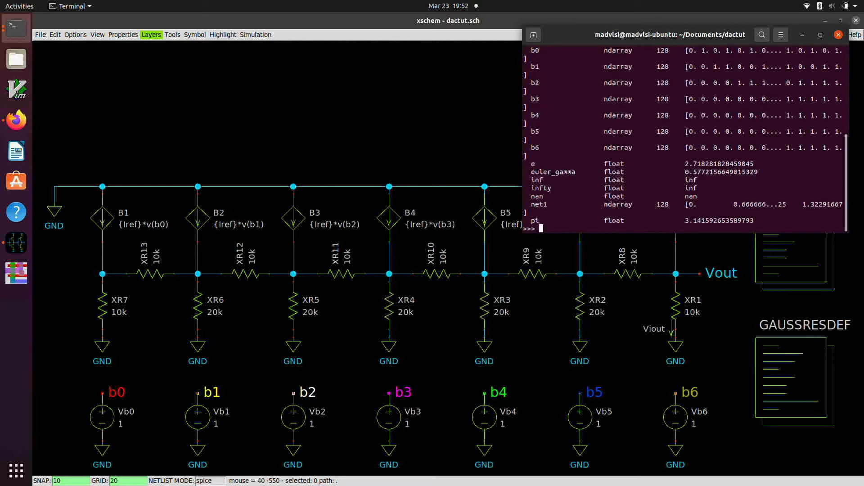
{"action": "scroll", "coordinate": [593, 162], "scroll_direction": "up", "scroll_amount": 3}
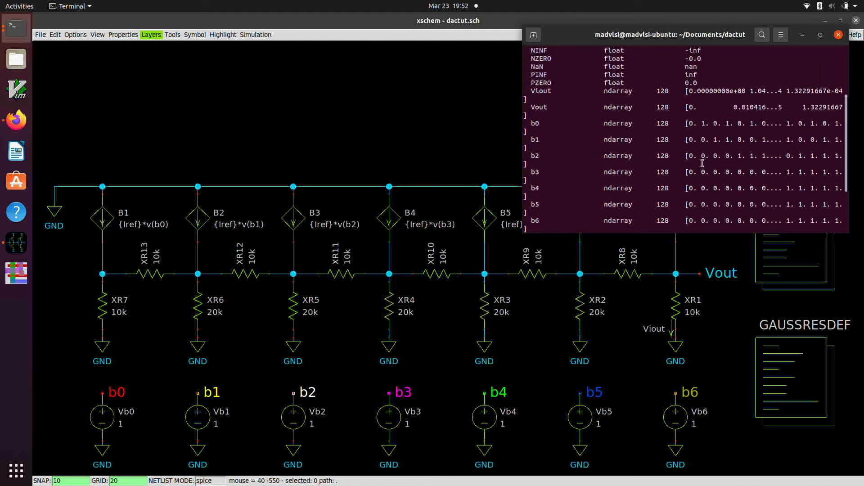
{"action": "scroll", "coordinate": [702, 163], "scroll_direction": "down", "scroll_amount": 3}
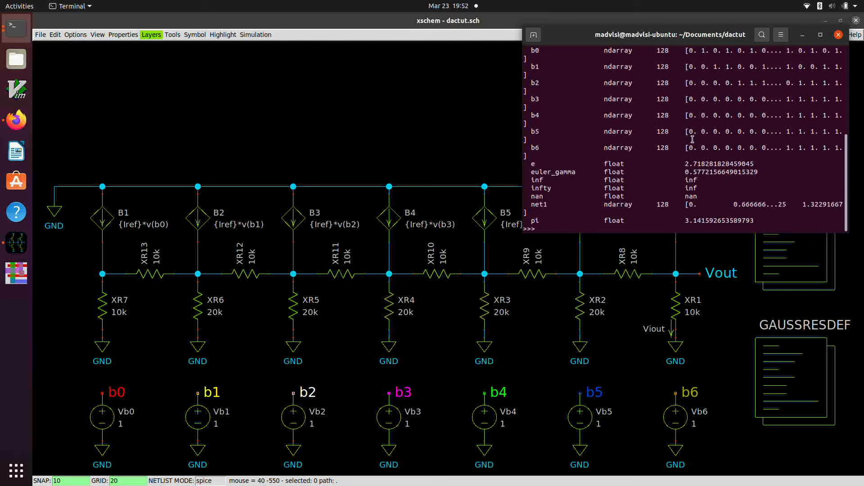
Assign the loaded Viout array to a new variable named iout
{"action": "type", "text": "iout = Vitout"}
{"action": "key", "text": "BackSpace"}
{"action": "key", "text": "BackSpace"}
{"action": "key", "text": "BackSpace"}
{"action": "key", "text": "BackSpace"}
{"action": "type", "text": "out"}
{"action": "key", "text": "Return"}
Create the input code array as code = array(list(range(128))) and display its contents
{"action": "type", "text": "code"}
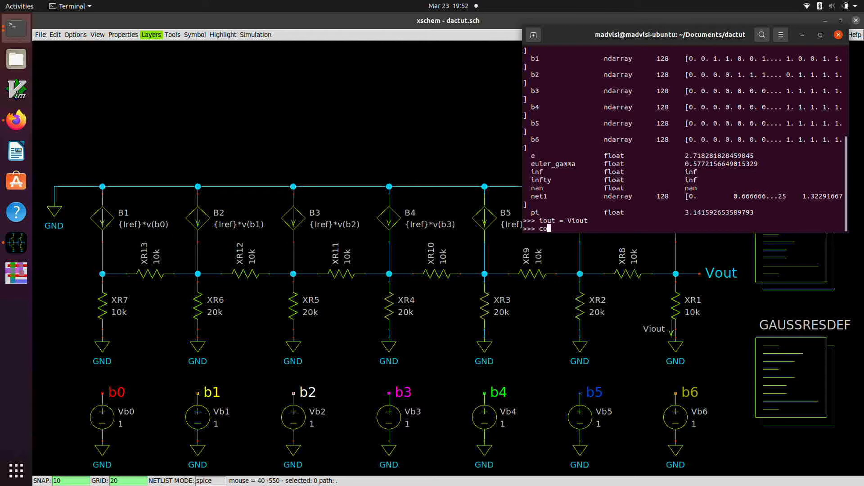
{"action": "type", "text": " = array(list(rad"}
{"action": "key", "text": "BackSpace"}
{"action": "type", "text": "nge(128"}
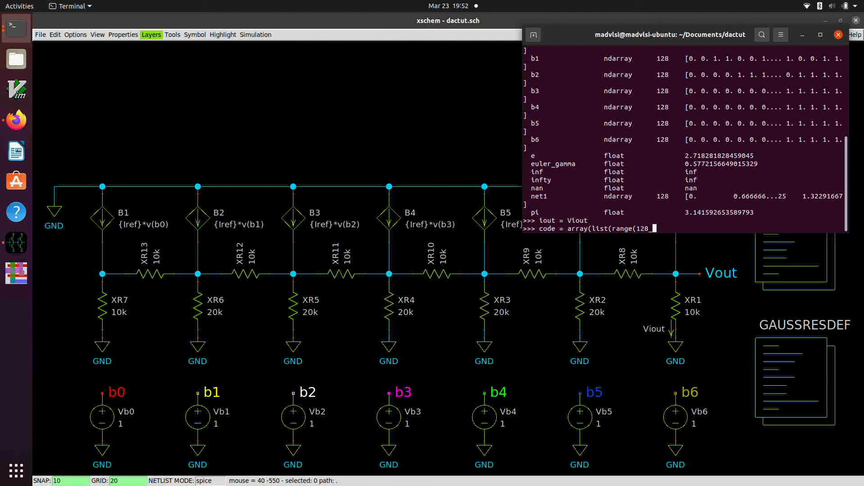
{"action": "type", "text": ")))"}
{"action": "key", "text": "Return"}
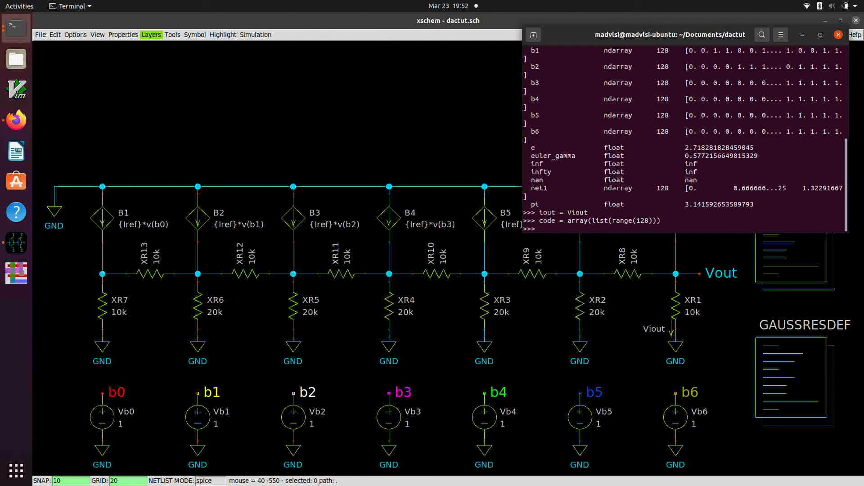
{"action": "type", "text": "code"}
{"action": "key", "text": "Return"}
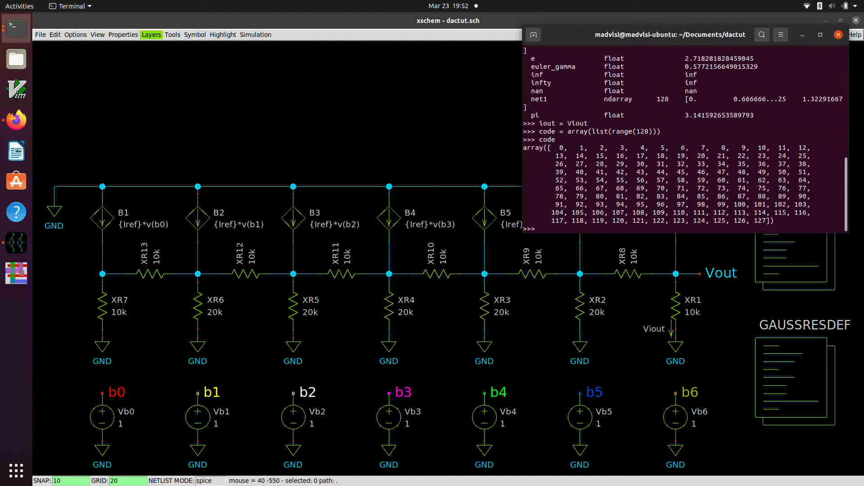
Plot iout against code and move the figure window over the terminal
{"action": "type", "text": "plot(code, iout)"}
{"action": "key", "text": "Return"}
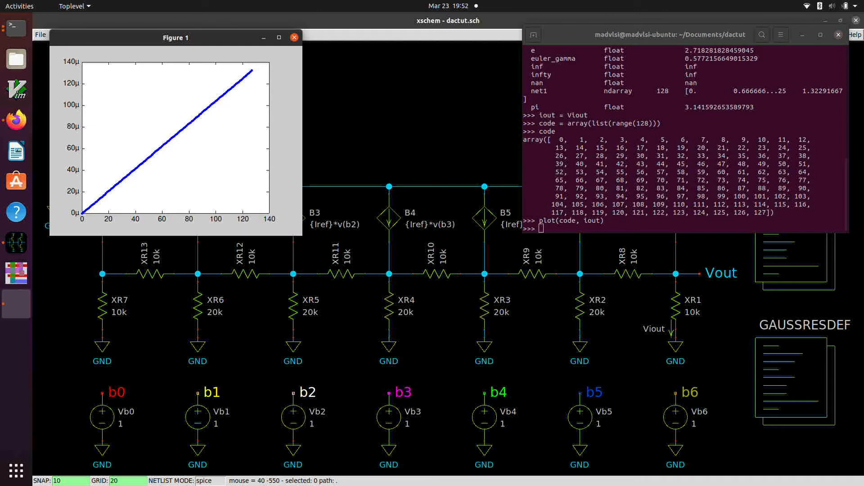
{"action": "left_click_drag", "start_coordinate": [223, 37], "coordinate": [636, 43]}
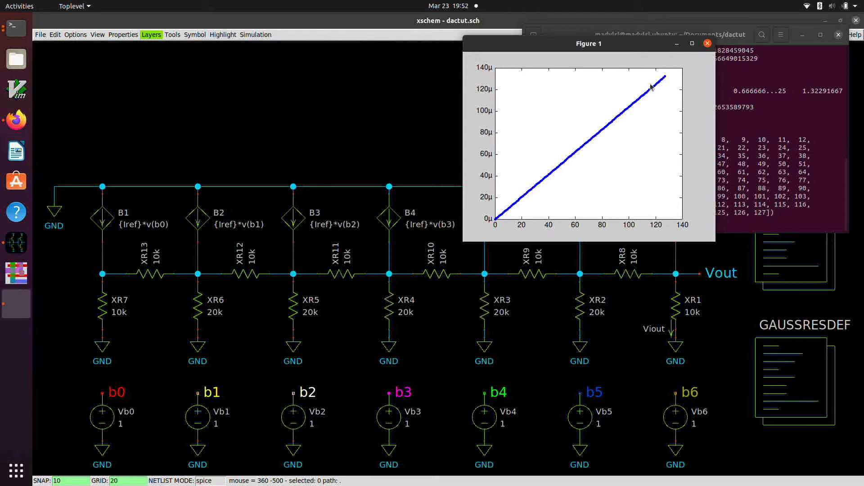
{"action": "left_click_drag", "start_coordinate": [635, 46], "coordinate": [599, 61]}
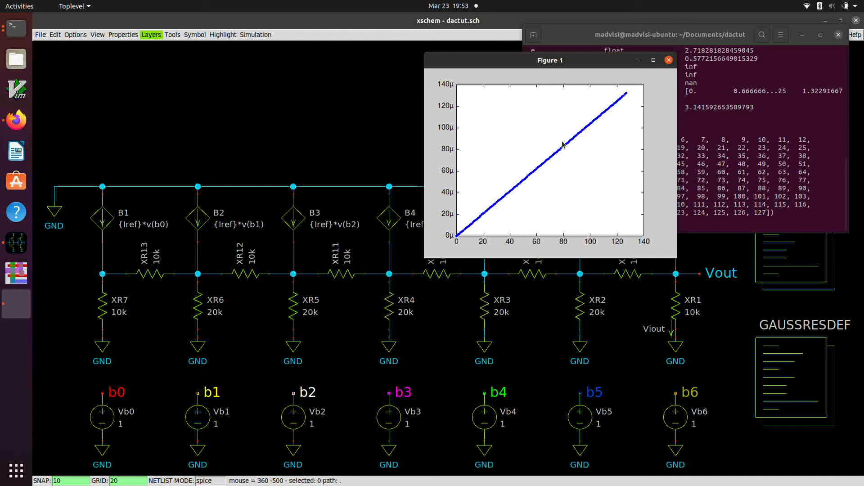
Show the plot's grid, inspect the middle of the transfer curve up close, and close the figure at full view
{"action": "key", "text": "g"}
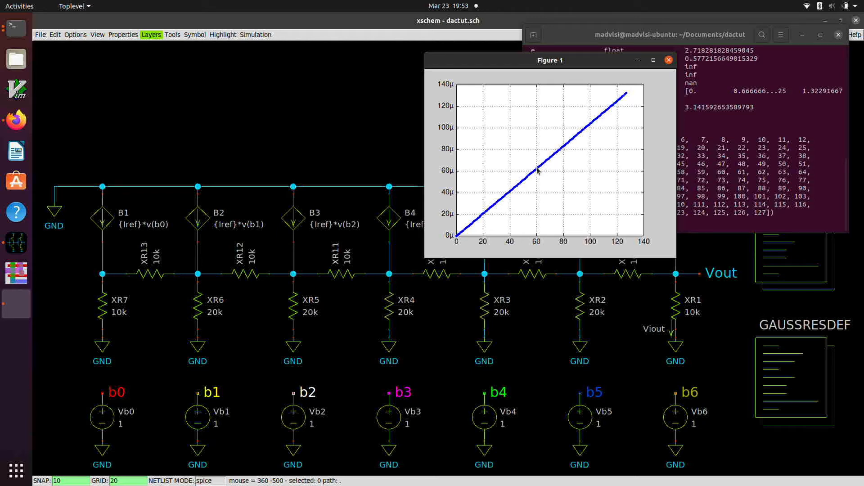
{"action": "left_click_drag", "start_coordinate": [537, 167], "coordinate": [572, 140]}
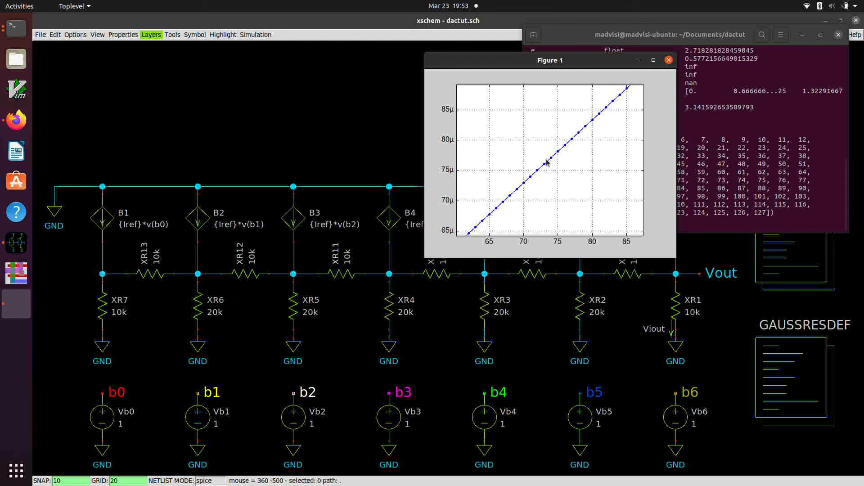
{"action": "key", "text": "h"}
{"action": "left_click_drag", "start_coordinate": [532, 61], "coordinate": [550, 64]}
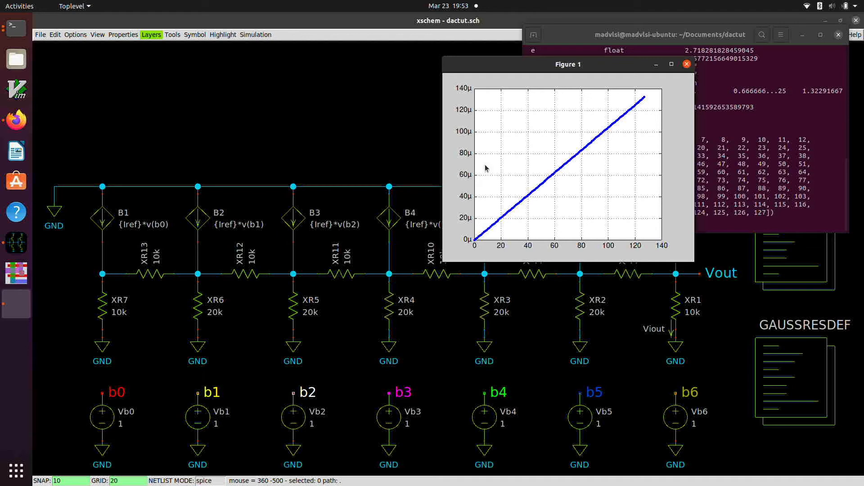
{"action": "left_click", "coordinate": [687, 64]}
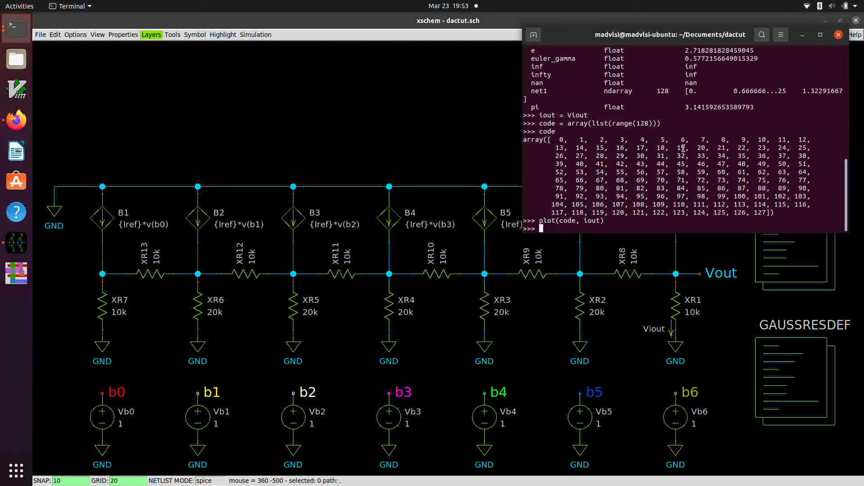
Exit the bradlab3 session and clear the terminal
{"action": "type", "text": "exit()"}
{"action": "key", "text": "Return"}
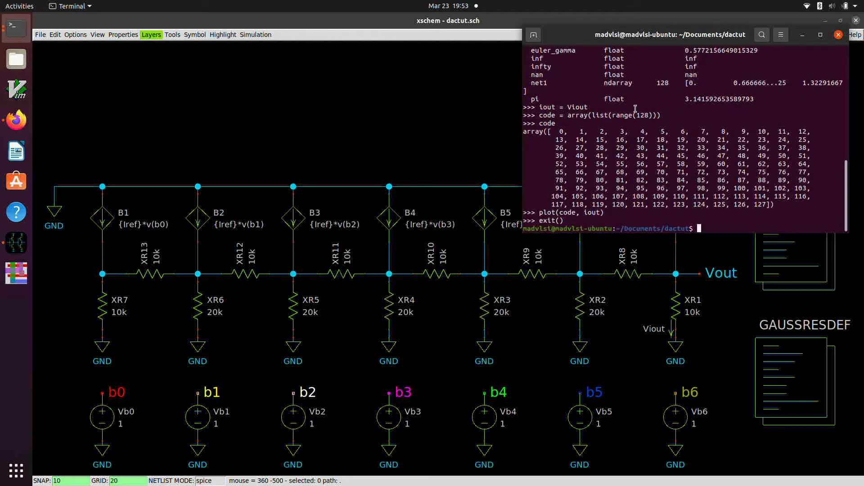
{"action": "type", "text": "clear"}
{"action": "key", "text": "Return"}
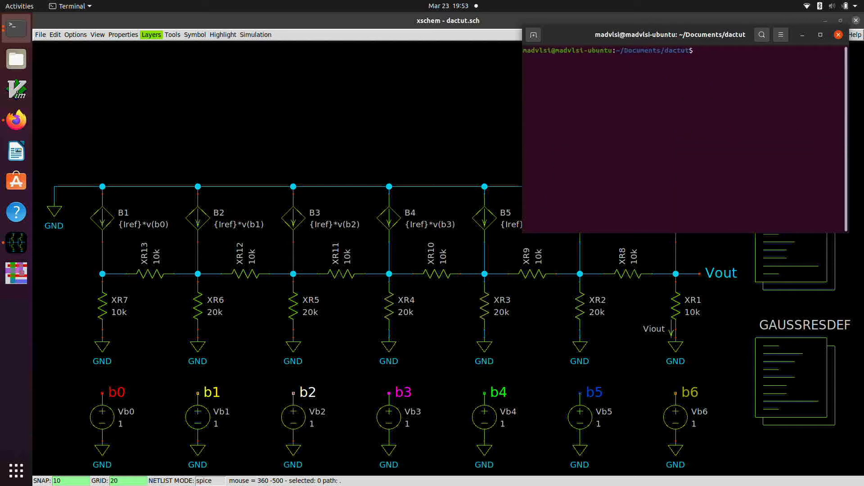
Close the dactut.sch schematic and open mcdactut.sch in xschem from the original terminal
{"action": "left_click", "coordinate": [496, 19]}
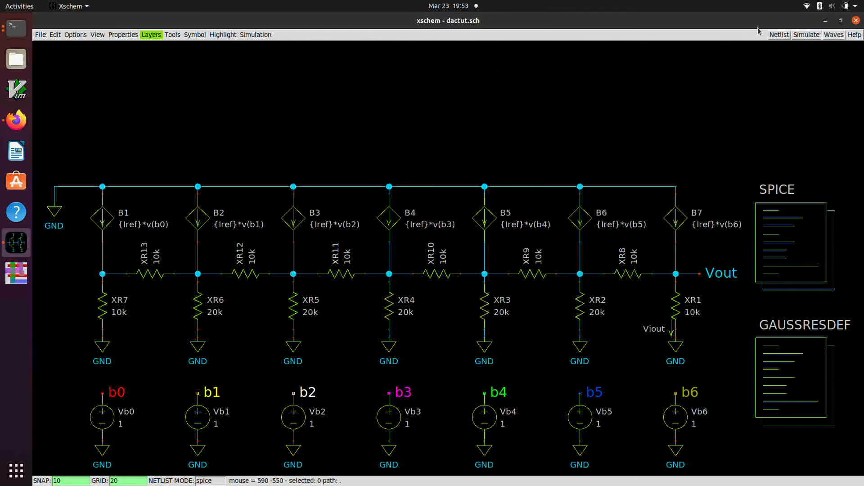
{"action": "left_click", "coordinate": [856, 20]}
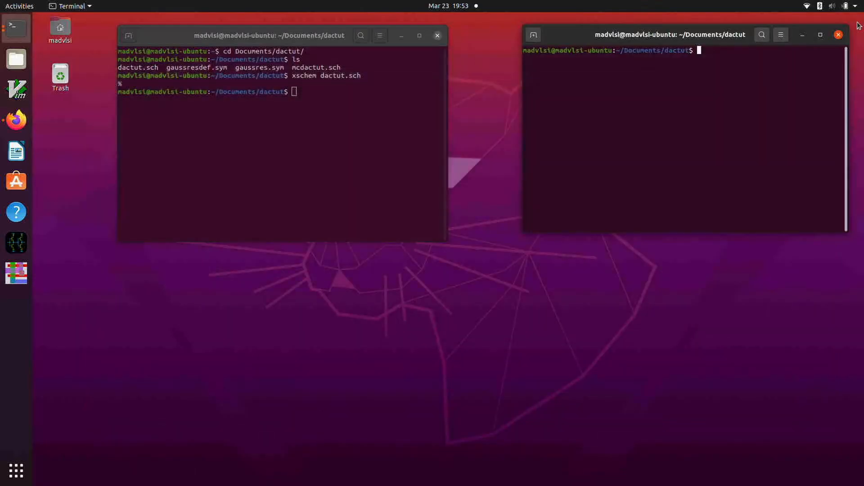
{"action": "left_click", "coordinate": [363, 168]}
{"action": "type", "text": "xschem"}
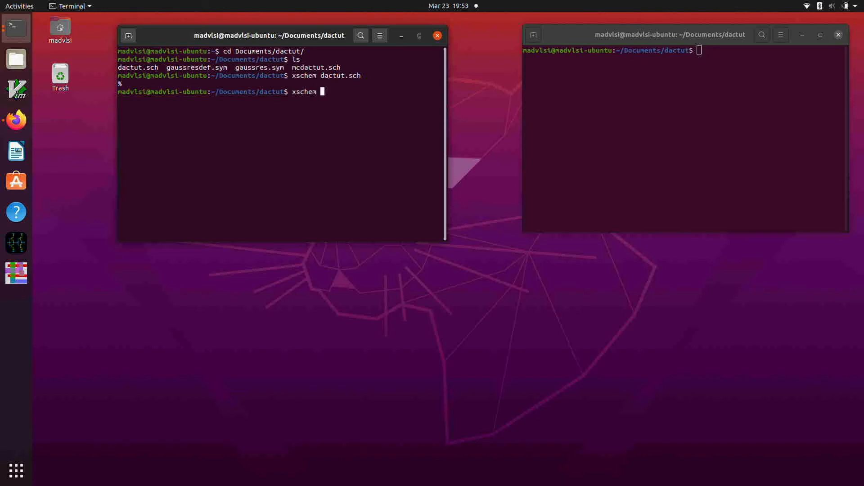
{"action": "type", "text": " mcdactut.sch"}
{"action": "key", "text": "Return"}
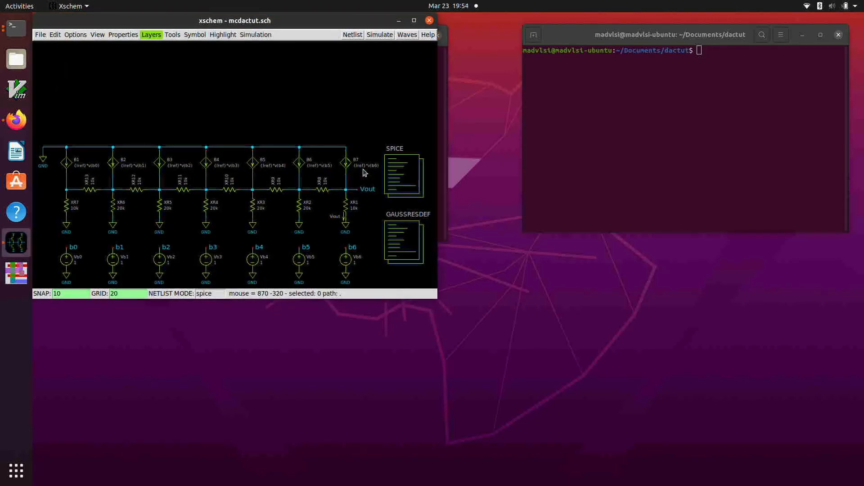
Maximize the mcdactut.sch window and fit the schematic to it
{"action": "left_click_drag", "start_coordinate": [316, 20], "coordinate": [331, 4]}
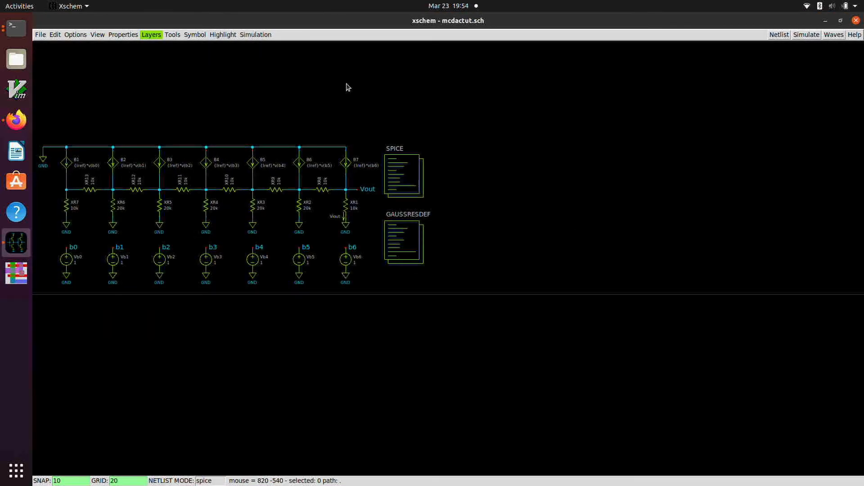
{"action": "key", "text": "shift+b"}
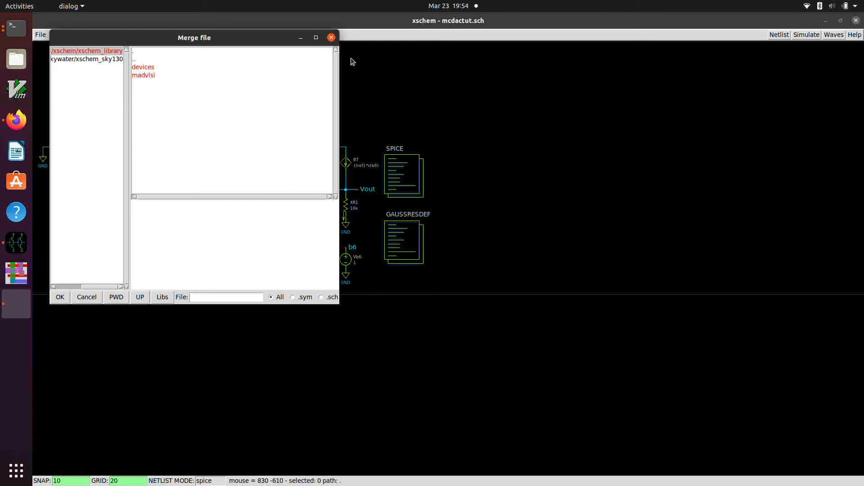
{"action": "left_click", "coordinate": [331, 38]}
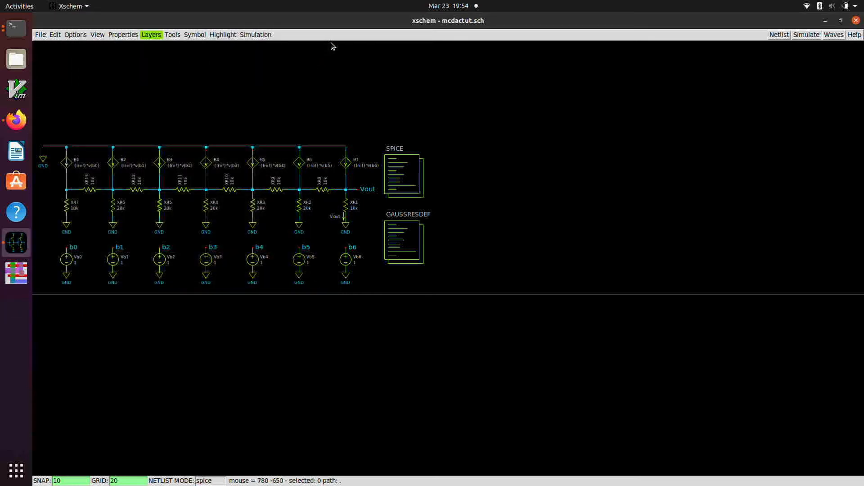
{"action": "key", "text": "f"}
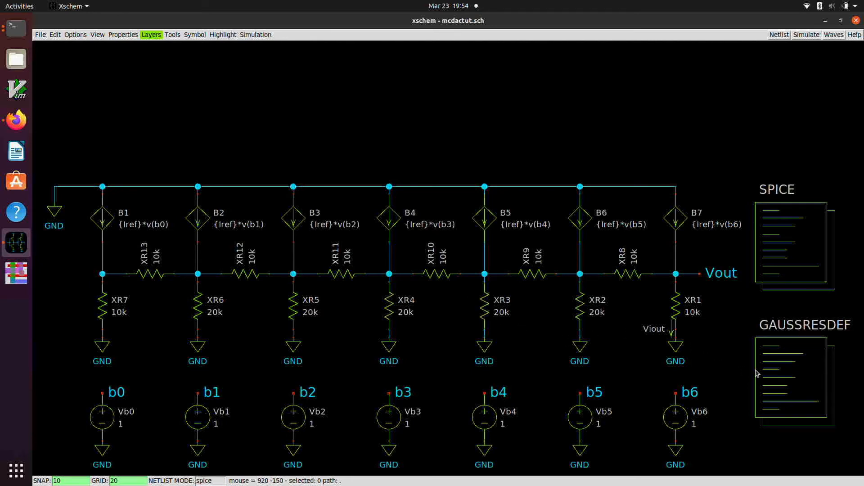
Check the GAUSSRESDEF block's properties and close them with OK, then open the SPICE block's properties in a taller dialog
{"action": "double_click", "coordinate": [772, 377]}
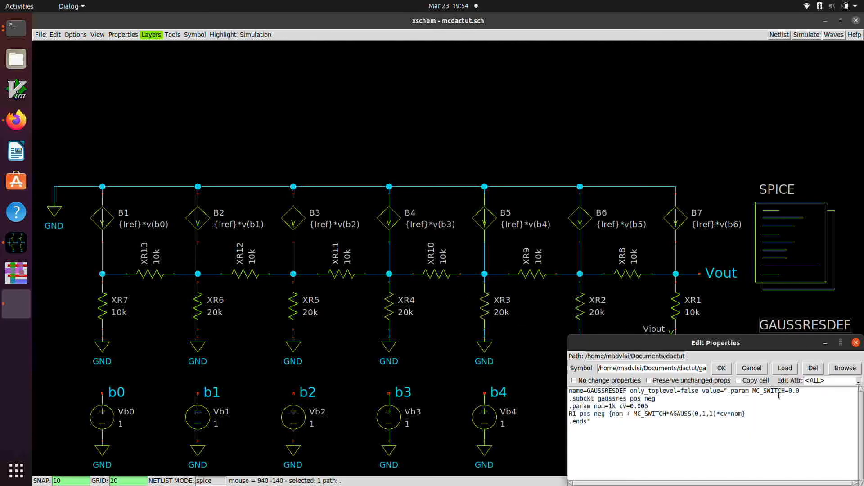
{"action": "left_click", "coordinate": [722, 369]}
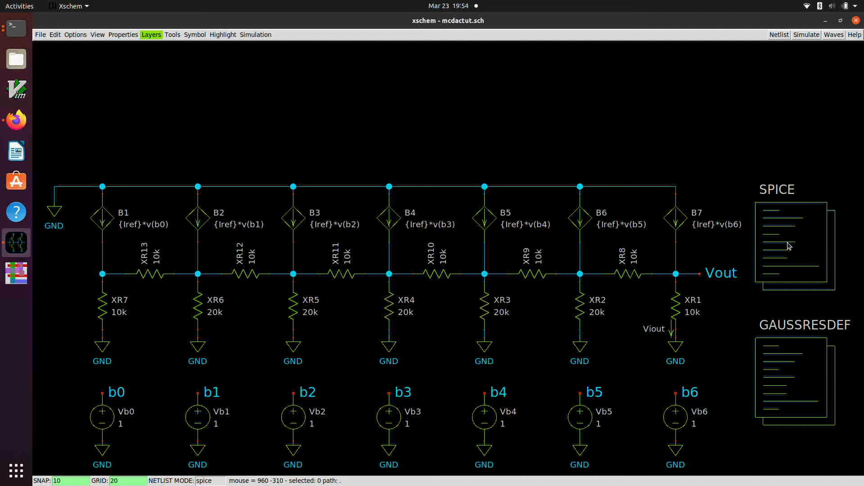
{"action": "double_click", "coordinate": [788, 245]}
{"action": "left_click_drag", "start_coordinate": [784, 239], "coordinate": [470, 70]}
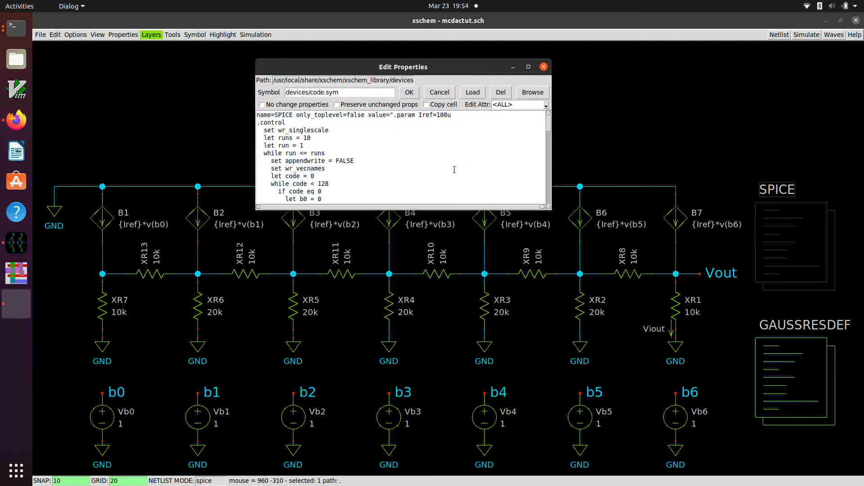
{"action": "left_click_drag", "start_coordinate": [435, 209], "coordinate": [428, 464]}
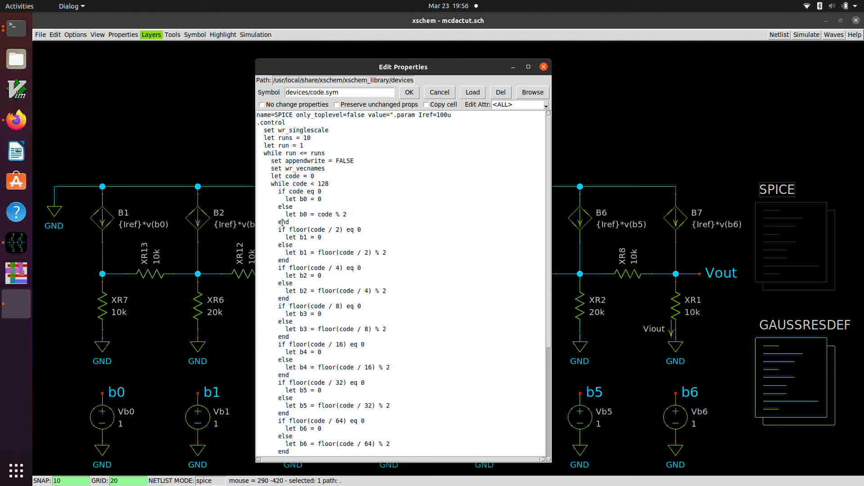
Review the rest of the SPICE control script, including the full wrdata line writing to mcdactut{$&run}.txt
{"action": "scroll", "coordinate": [300, 188], "scroll_direction": "down", "scroll_amount": 2}
{"action": "scroll", "coordinate": [310, 329], "scroll_direction": "down", "scroll_amount": 2}
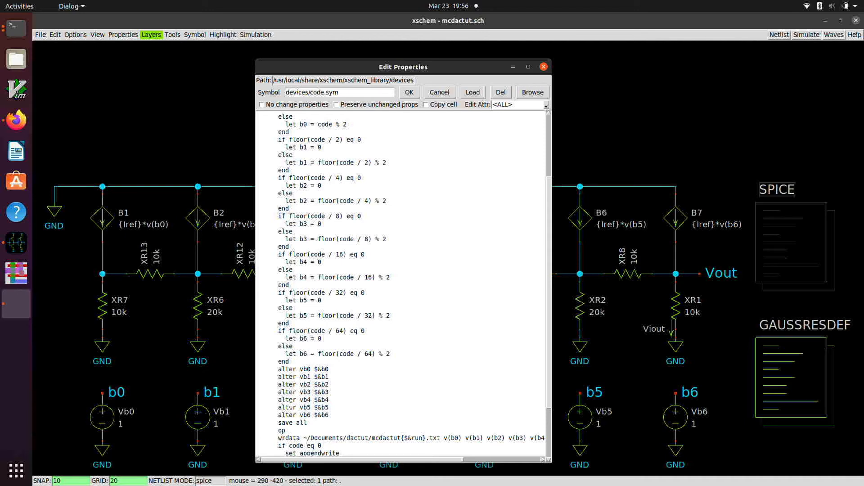
{"action": "scroll", "coordinate": [290, 404], "scroll_direction": "down", "scroll_amount": 2}
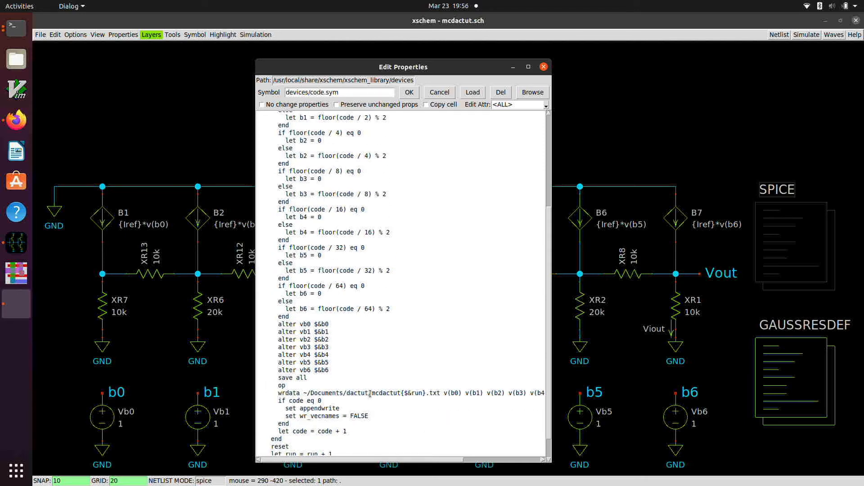
{"action": "left_click_drag", "start_coordinate": [371, 393], "coordinate": [440, 393]}
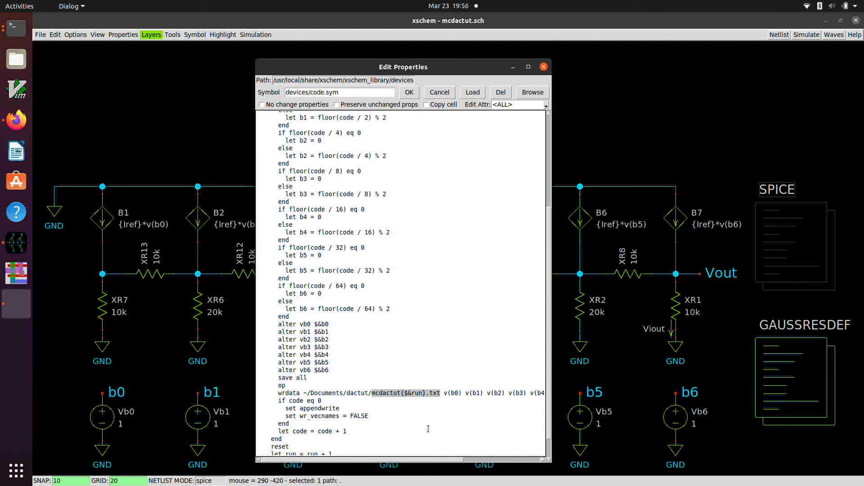
{"action": "left_click_drag", "start_coordinate": [426, 459], "coordinate": [500, 458]}
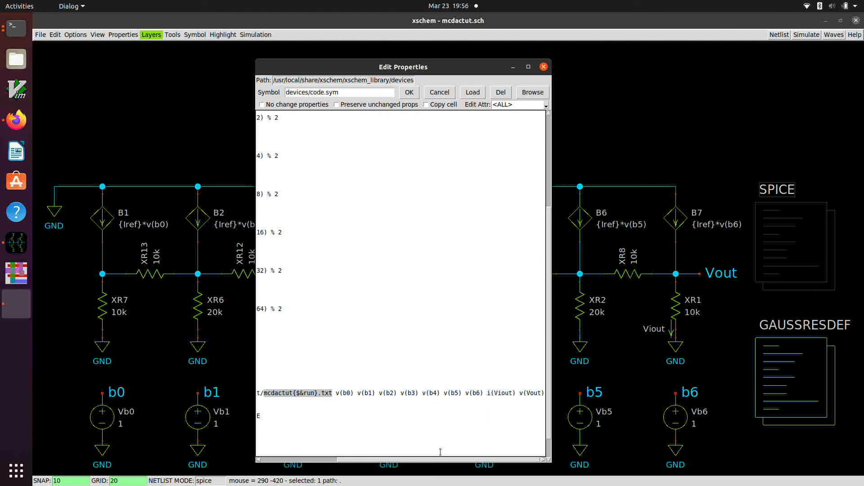
{"action": "left_click_drag", "start_coordinate": [439, 461], "coordinate": [359, 461]}
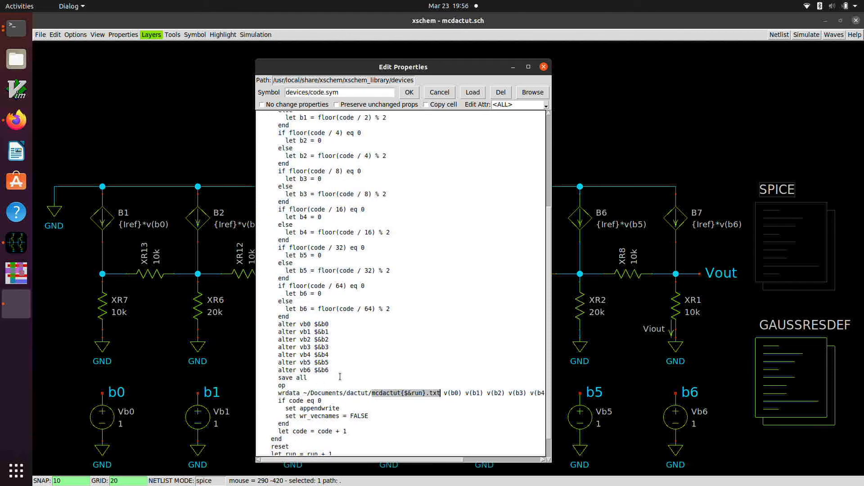
{"action": "left_click", "coordinate": [348, 398]}
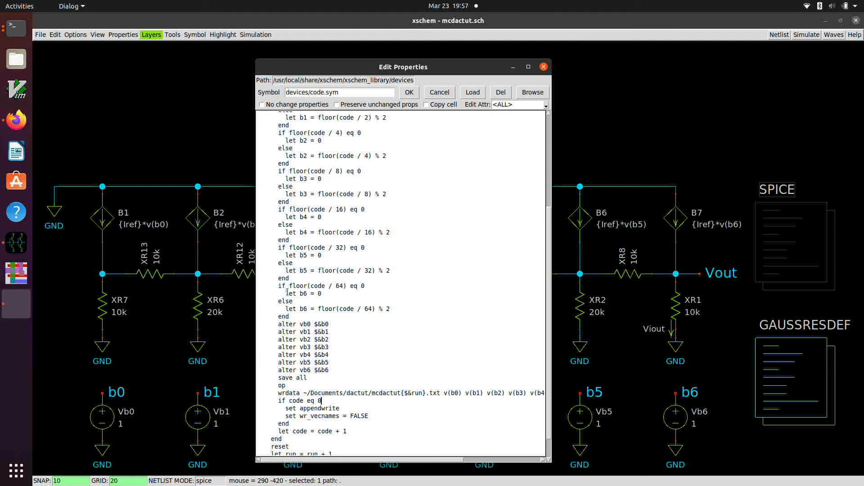
Check the end of the SPICE control script, including the reset line, and close the properties with OK
{"action": "scroll", "coordinate": [287, 293], "scroll_direction": "down", "scroll_amount": 1}
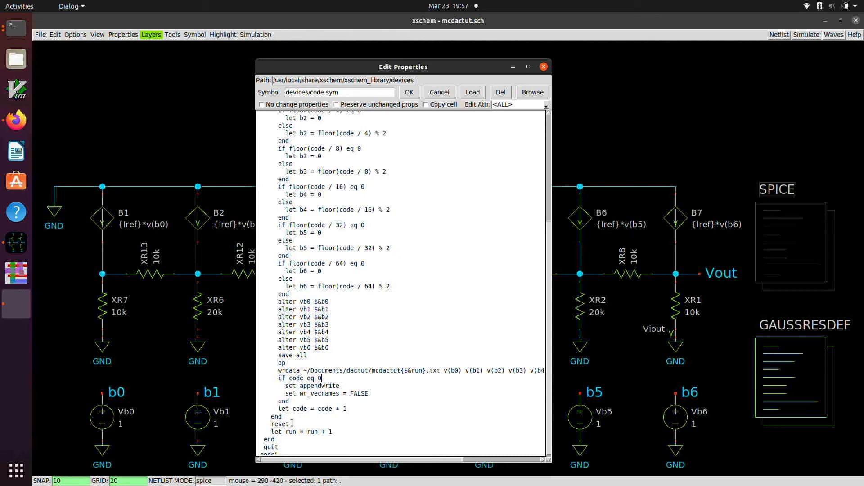
{"action": "left_click_drag", "start_coordinate": [271, 424], "coordinate": [292, 424]}
{"action": "left_click", "coordinate": [410, 93]}
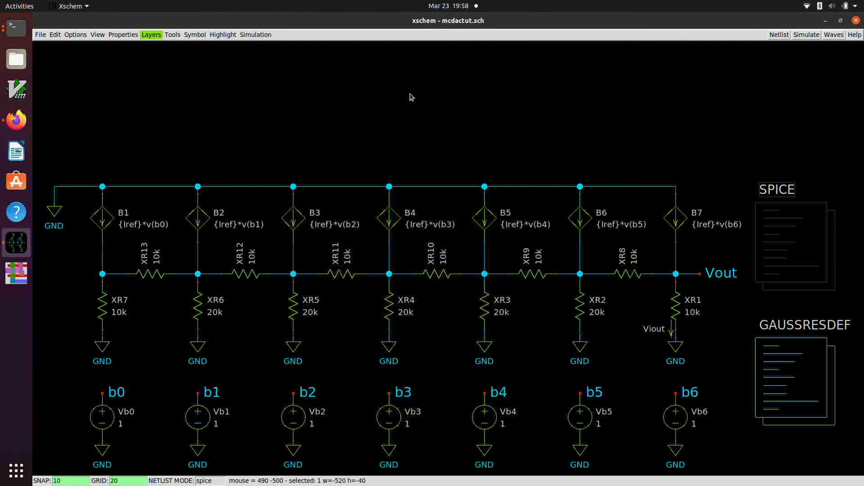
Clear the selection, generate the netlist of mcdactut.sch and run its simulation
{"action": "left_click", "coordinate": [610, 144]}
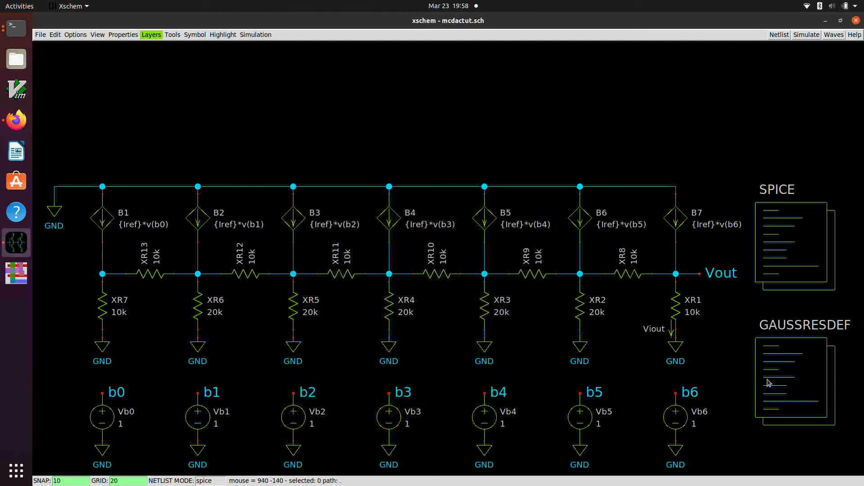
{"action": "left_click", "coordinate": [780, 35]}
{"action": "left_click", "coordinate": [802, 37]}
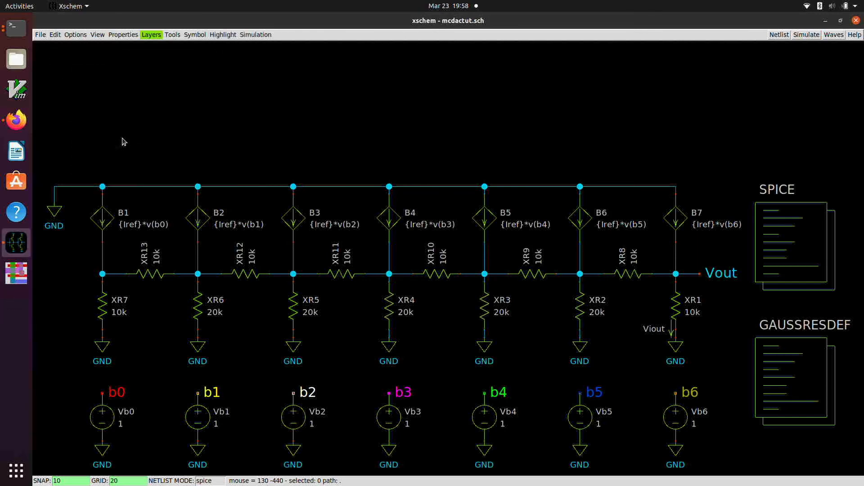
Switch to the second terminal, minimize the one running xschem, and list the dactut folder's files with ls -la
{"action": "left_click", "coordinate": [15, 29]}
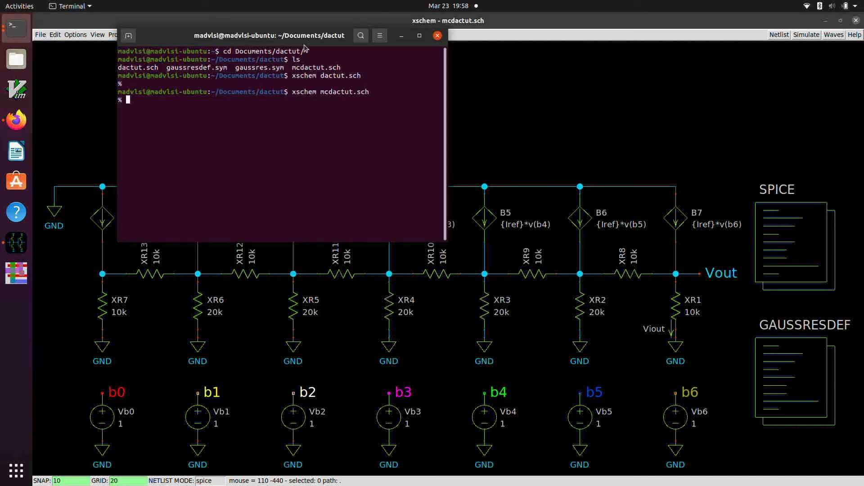
{"action": "right_click", "coordinate": [16, 29]}
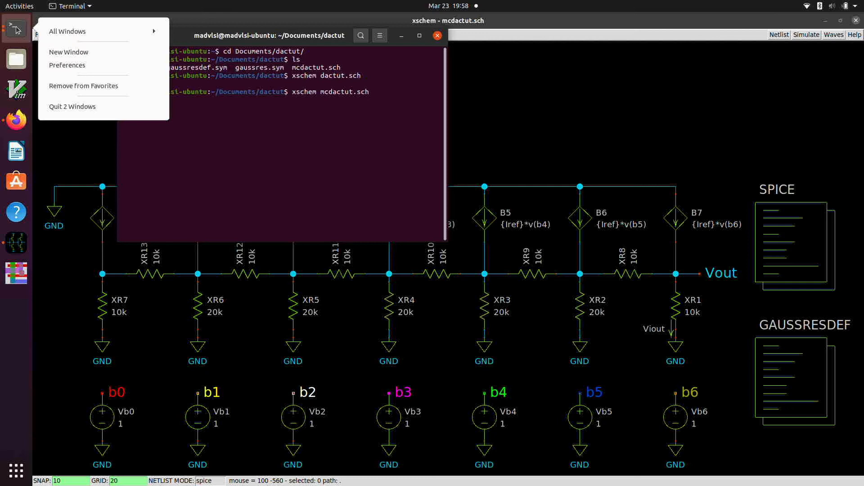
{"action": "left_click", "coordinate": [58, 31]}
{"action": "left_click", "coordinate": [97, 146]}
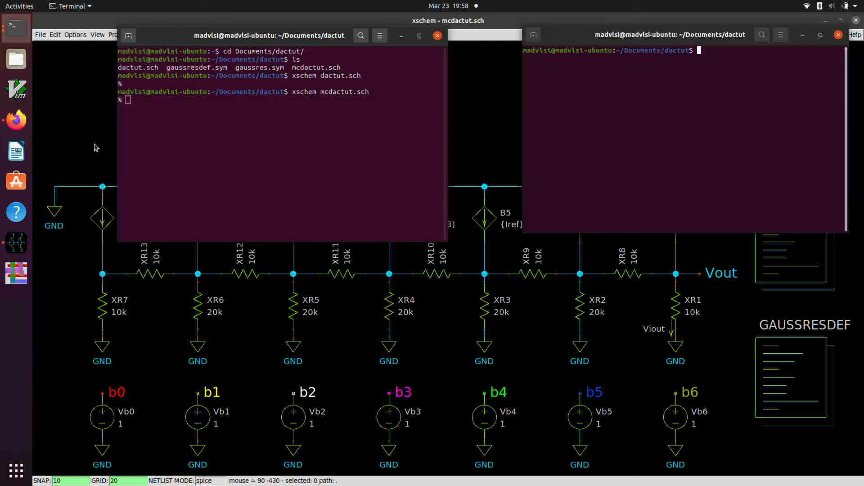
{"action": "left_click", "coordinate": [401, 36]}
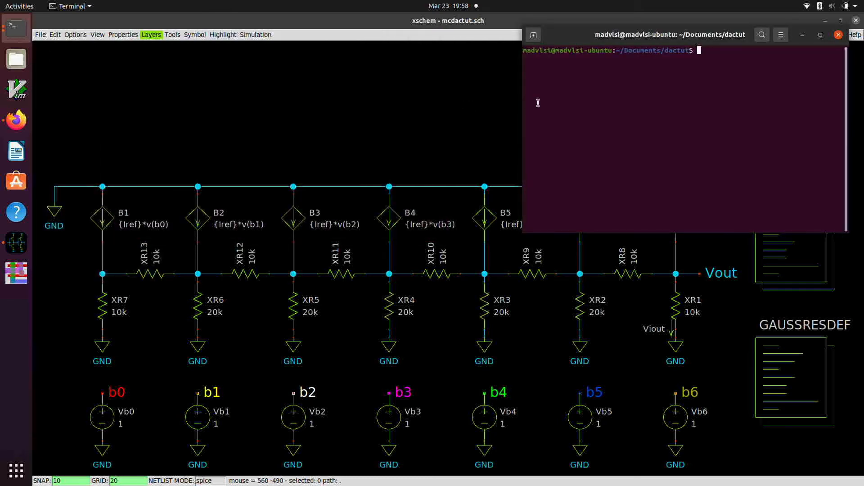
{"action": "type", "text": "ls -la"}
{"action": "key", "text": "Return"}
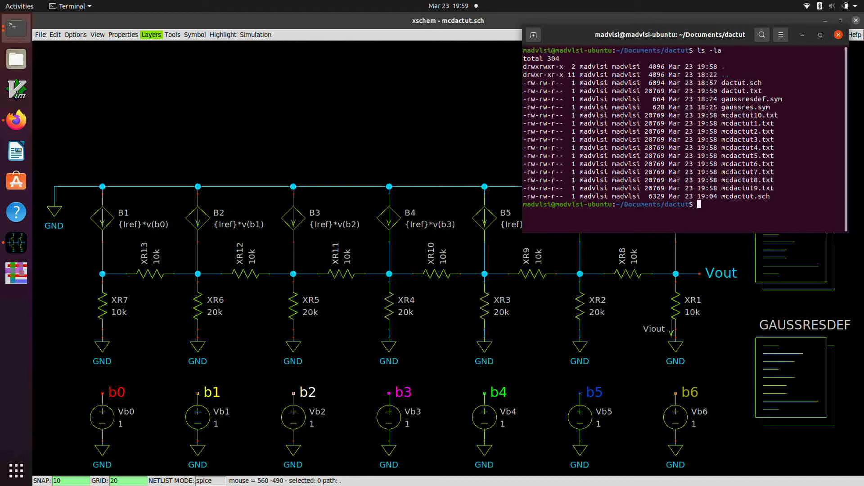
Start bradlab3 in the terminal and create an empty list with iout = []
{"action": "type", "text": "bradlab3"}
{"action": "key", "text": "Return"}
{"action": "type", "text": "iout = []"}
{"action": "key", "text": "Return"}
Begin a for loop over the runs with for i in range(1, 11):
{"action": "type", "text": "vout_"}
{"action": "key", "text": "BackSpace"}
{"action": "key", "text": "BackSpace"}
{"action": "key", "text": "BackSpace"}
{"action": "key", "text": "BackSpace"}
{"action": "key", "text": "BackSpace"}
{"action": "type", "text": "for i in ra"}
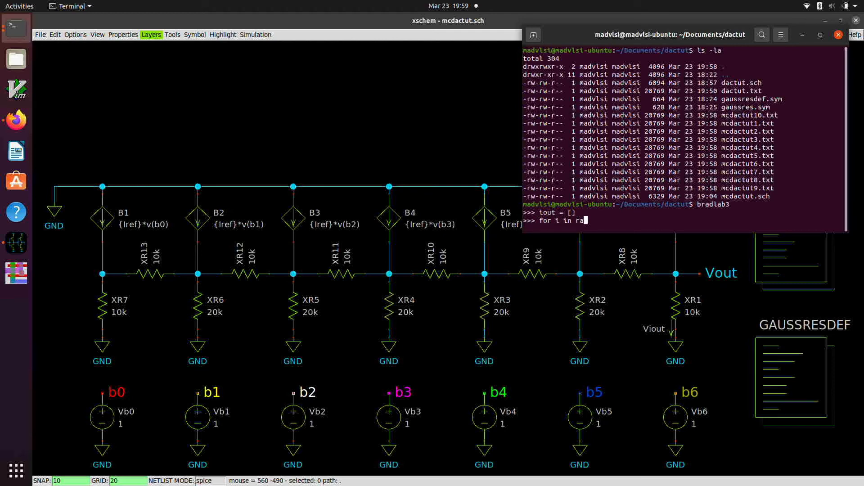
{"action": "type", "text": "nge(1, :1):"}
{"action": "key", "text": "Return"}
Fill the loop body with loadngspice(f'mcdactut{i}.txt') and iout.append(Viout), and execute the loop
{"action": "type", "text": "loadngspice('"}
{"action": "key", "text": "BackSpace"}
{"action": "type", "text": "f'mcda"}
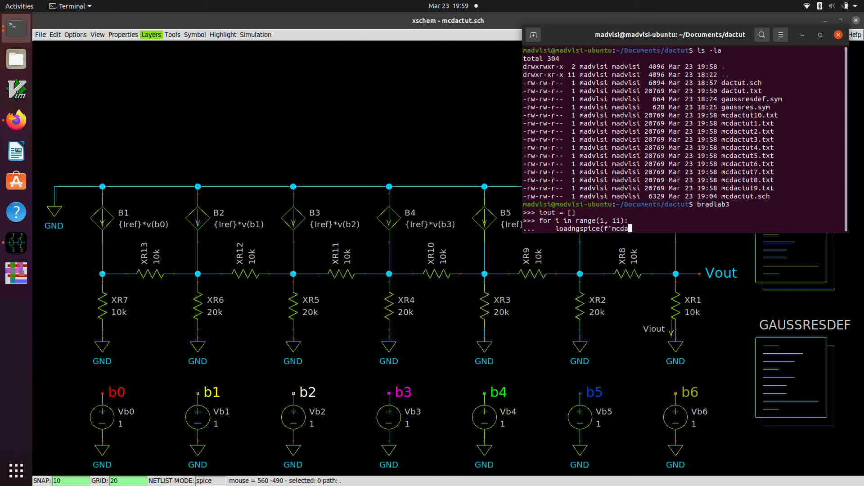
{"action": "type", "text": "ctut{i}.txt')"}
{"action": "key", "text": "Return"}
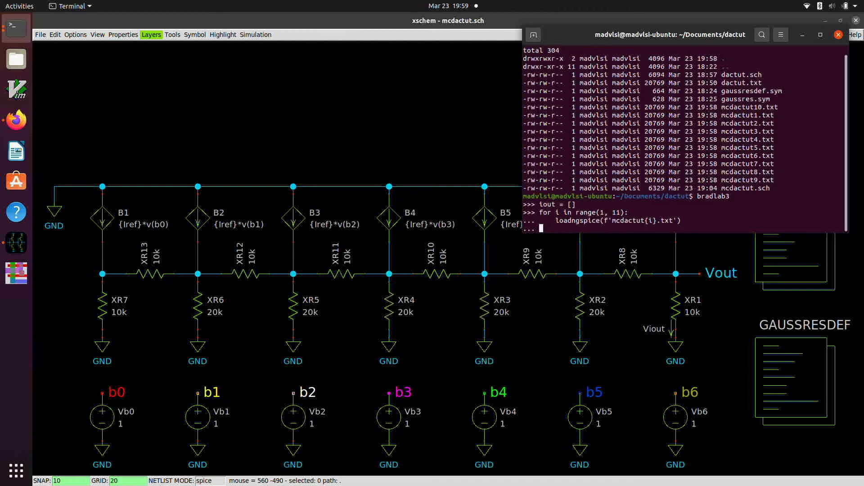
{"action": "type", "text": "iout.append(Viout)"}
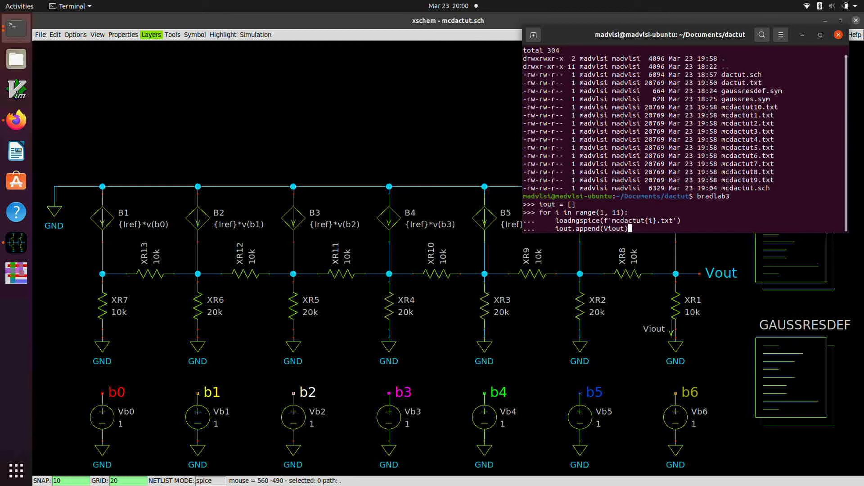
{"action": "key", "text": "Return"}
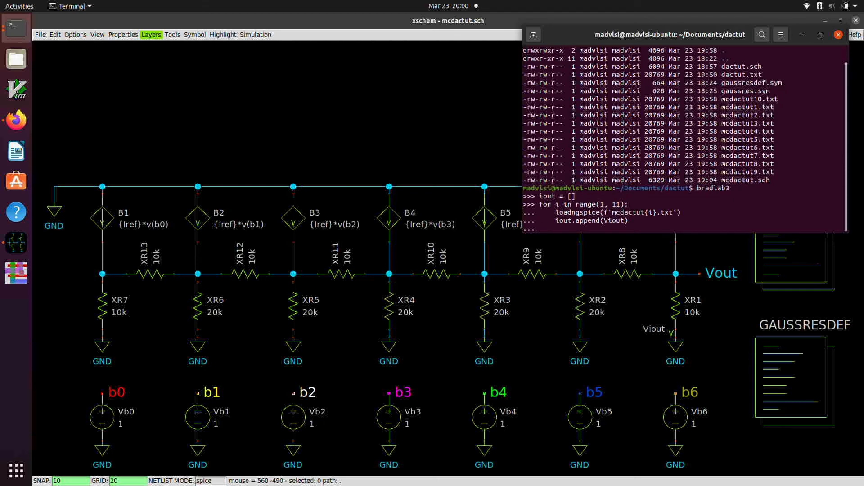
{"action": "key", "text": "Return"}
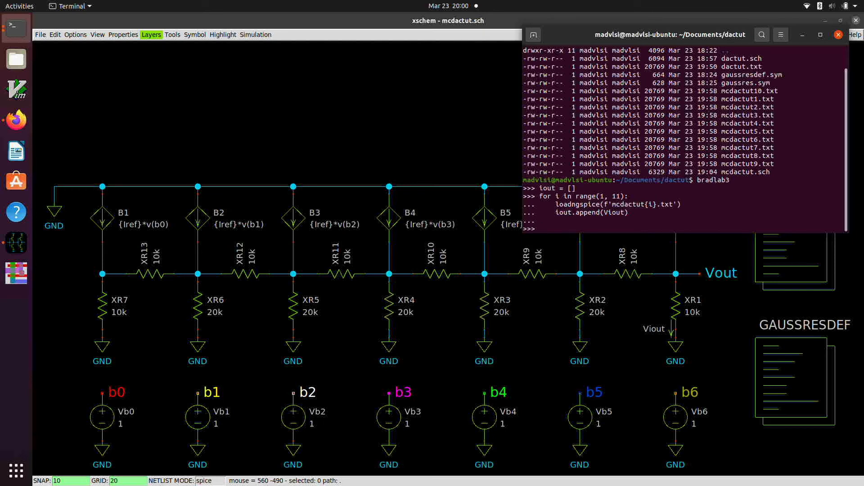
Define code = array(list(range(128))) and plot all runs with plot(code, iout)
{"action": "type", "text": "code = array(list(range(128)))"}
{"action": "key", "text": "Return"}
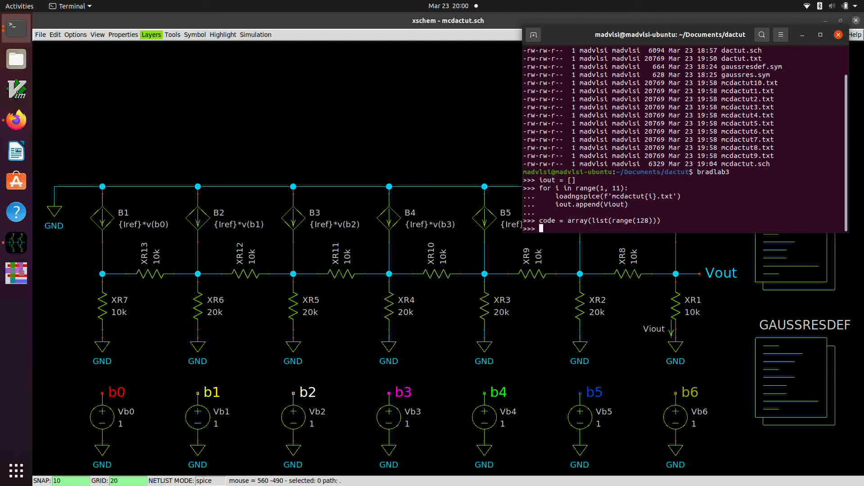
{"action": "type", "text": "plot(code, iout)"}
{"action": "key", "text": "Return"}
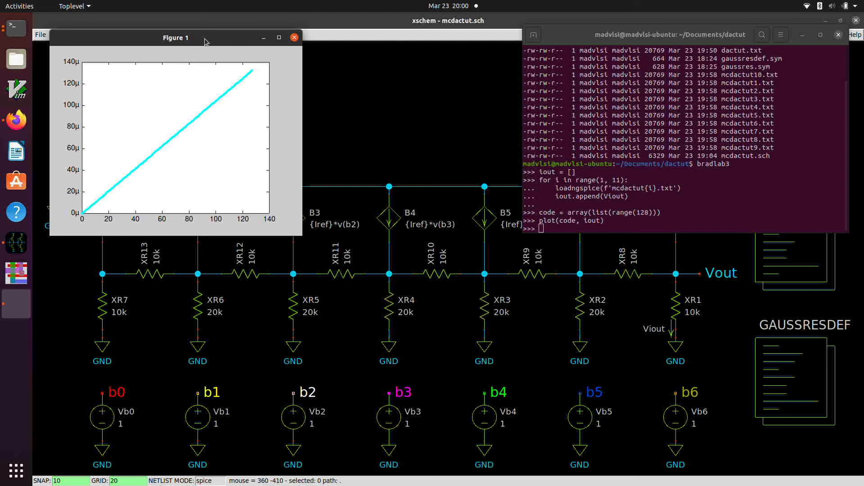
Maximize the figure, turn on its grid, and inspect the curves around the mid-scale codes
{"action": "left_click_drag", "start_coordinate": [205, 42], "coordinate": [483, 9]}
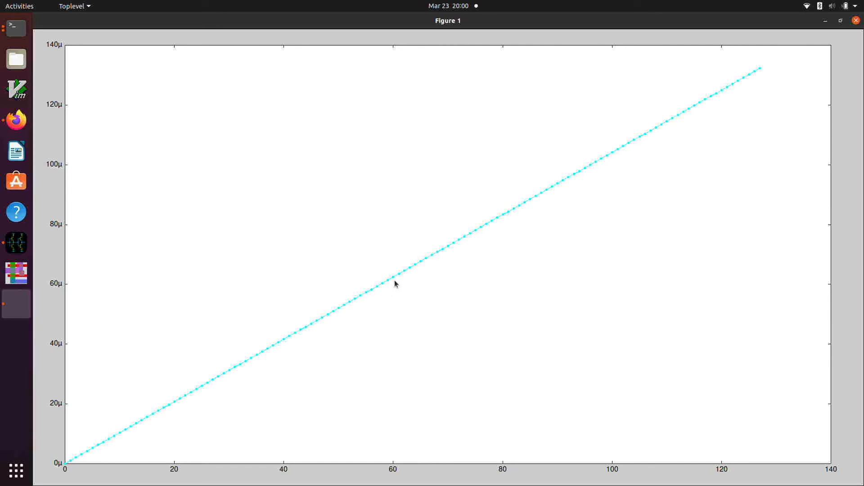
{"action": "key", "text": "g"}
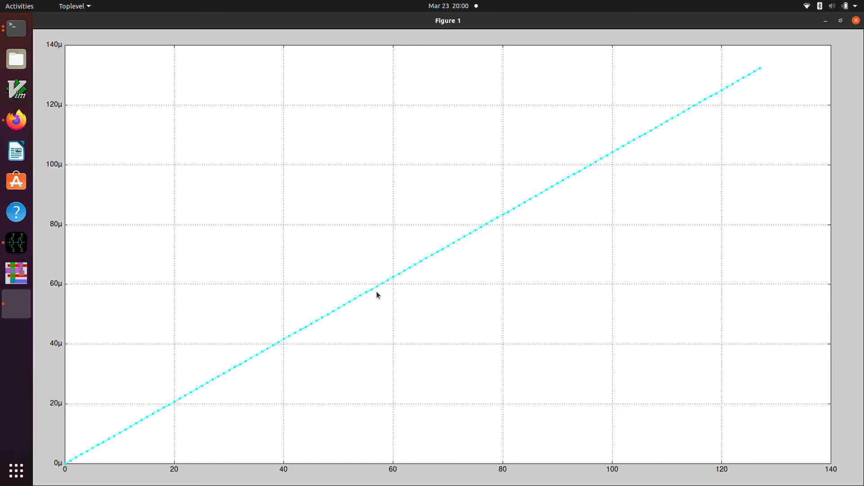
{"action": "right_click_drag", "start_coordinate": [376, 290], "coordinate": [465, 234]}
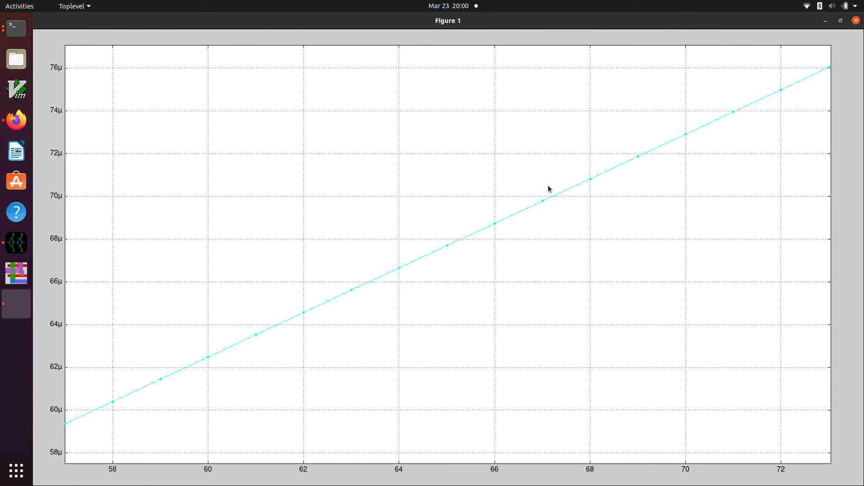
Restore the figure to a smaller window, print iout in the Python session, and compare the arrays of the runs
{"action": "left_click_drag", "start_coordinate": [797, 21], "coordinate": [508, 79]}
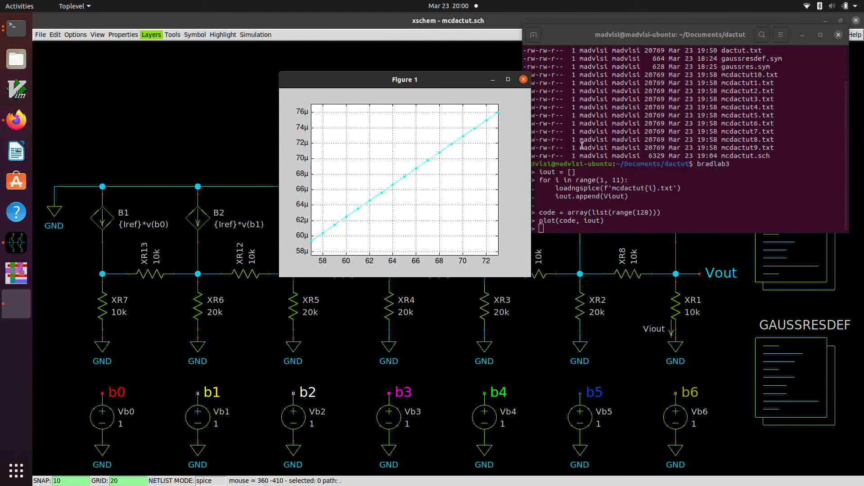
{"action": "left_click", "coordinate": [580, 162]}
{"action": "type", "text": "iout"}
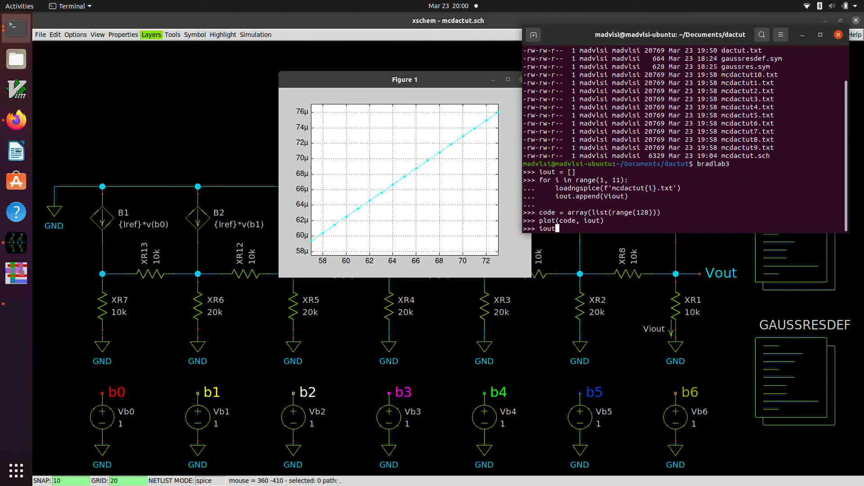
{"action": "key", "text": "Return"}
{"action": "scroll", "coordinate": [579, 156], "scroll_direction": "up", "scroll_amount": 9}
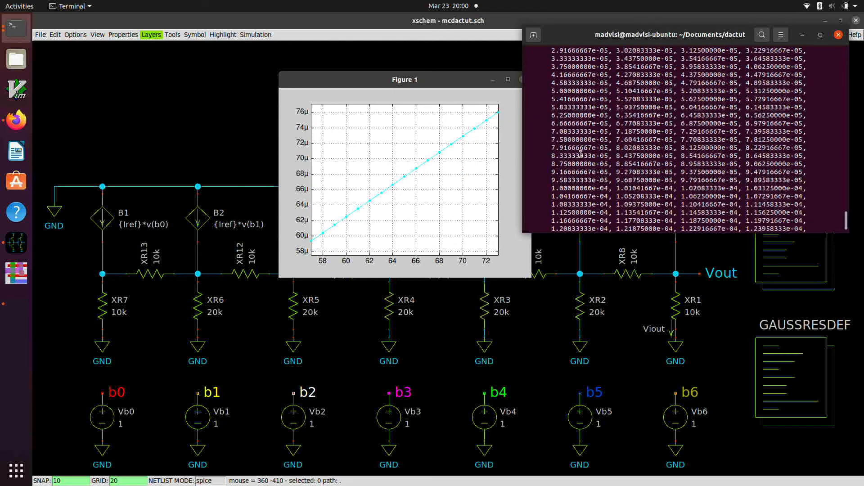
{"action": "scroll", "coordinate": [581, 154], "scroll_direction": "up", "scroll_amount": 3}
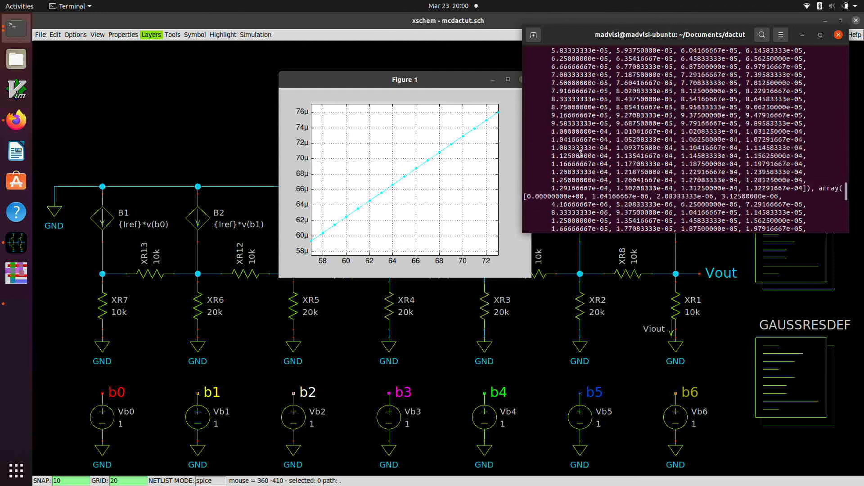
{"action": "scroll", "coordinate": [581, 154], "scroll_direction": "up", "scroll_amount": 4}
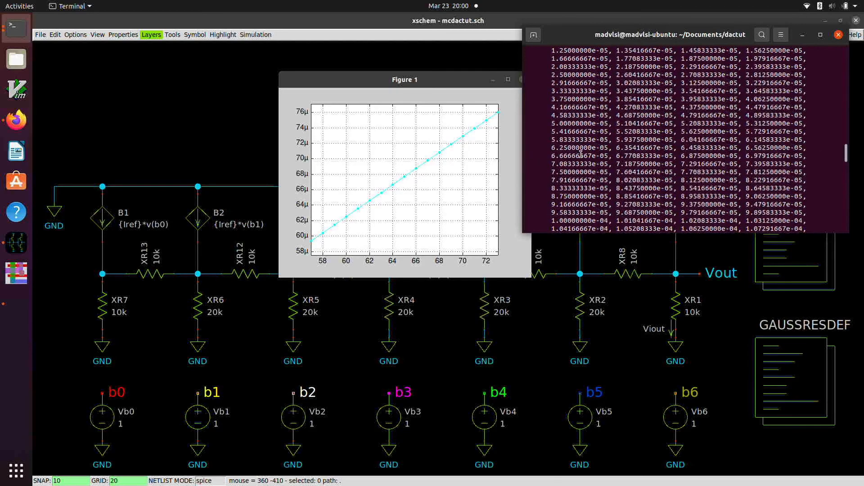
{"action": "scroll", "coordinate": [580, 154], "scroll_direction": "down", "scroll_amount": 10}
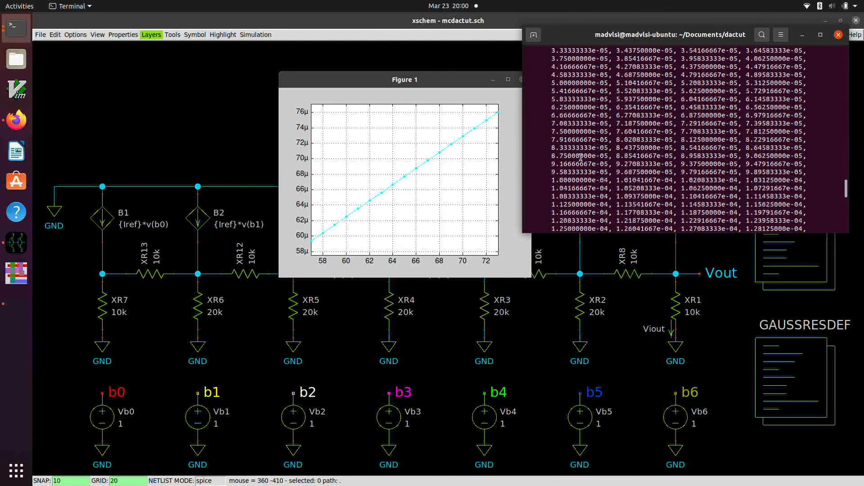
{"action": "scroll", "coordinate": [581, 158], "scroll_direction": "down", "scroll_amount": 6}
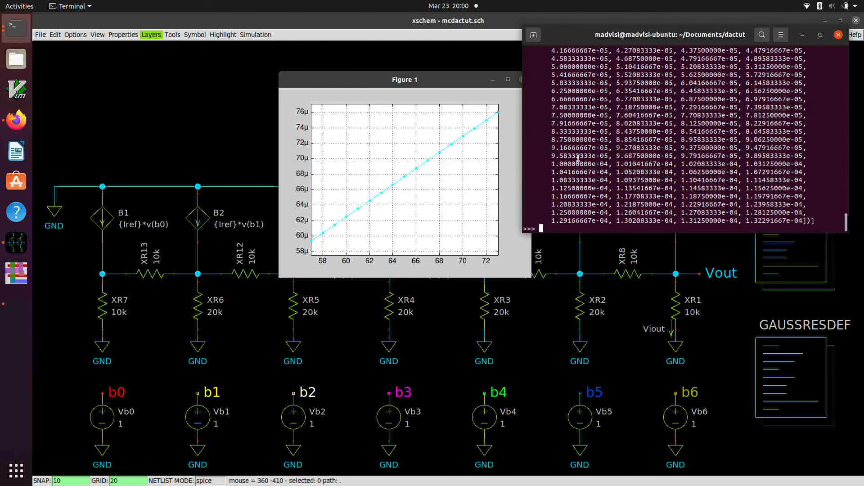
Close the figure and leave the Python session with exit()
{"action": "left_click_drag", "start_coordinate": [462, 82], "coordinate": [440, 86]}
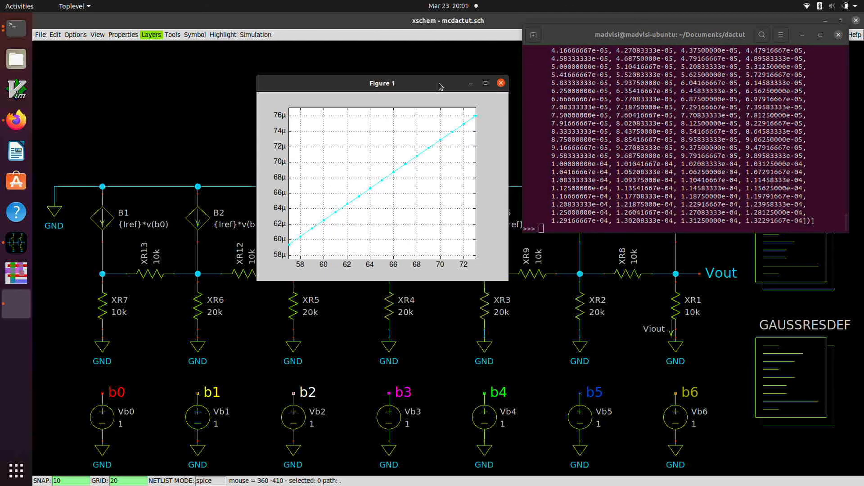
{"action": "left_click", "coordinate": [500, 83]}
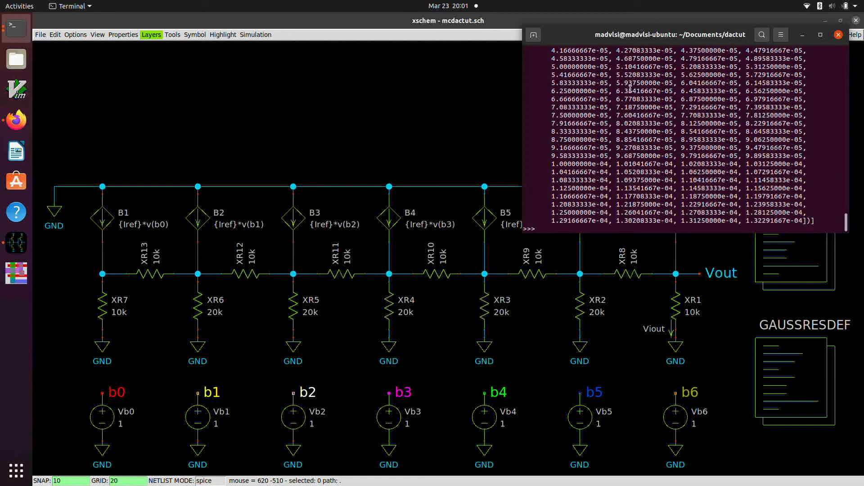
{"action": "type", "text": "exit()"}
{"action": "key", "text": "Return"}
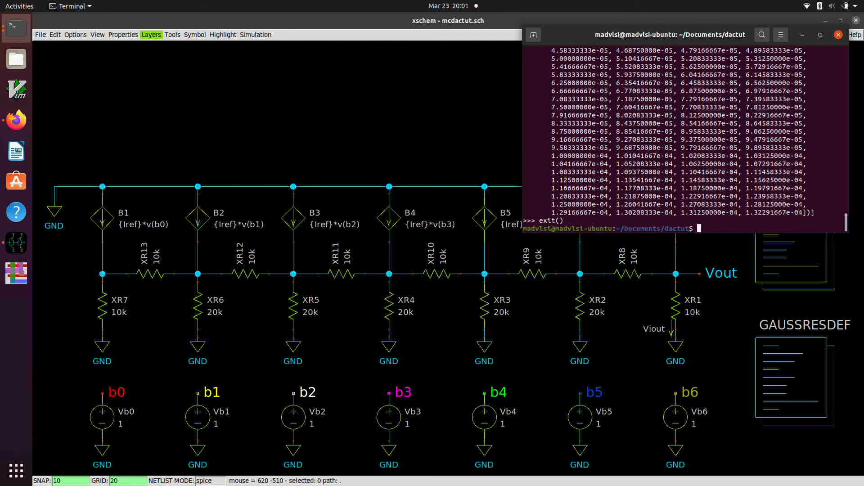
Set MC_SWITCH to 1.0 in the GAUSSRESDEF block of mcdactut.sch and save the schematic over the existing file
{"action": "left_click", "coordinate": [497, 20]}
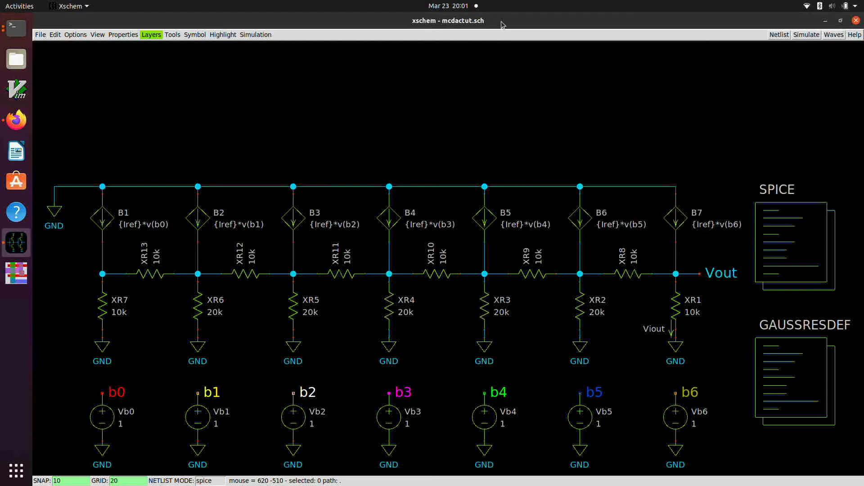
{"action": "double_click", "coordinate": [791, 376]}
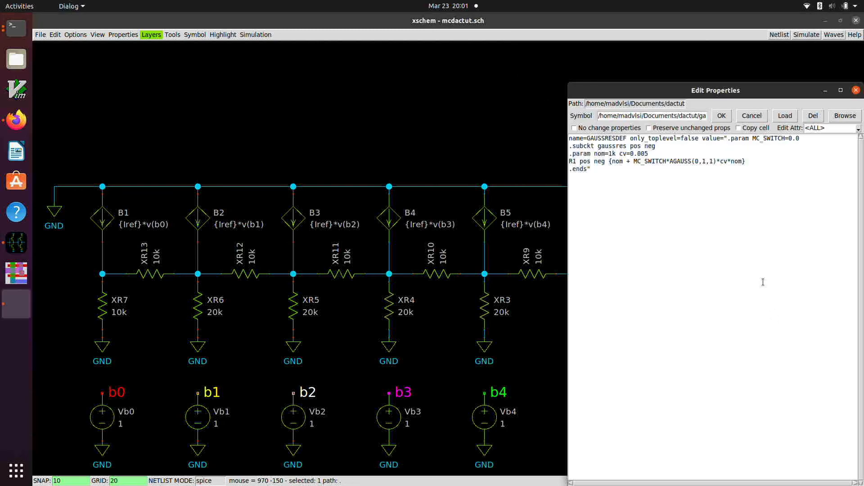
{"action": "left_click", "coordinate": [796, 139]}
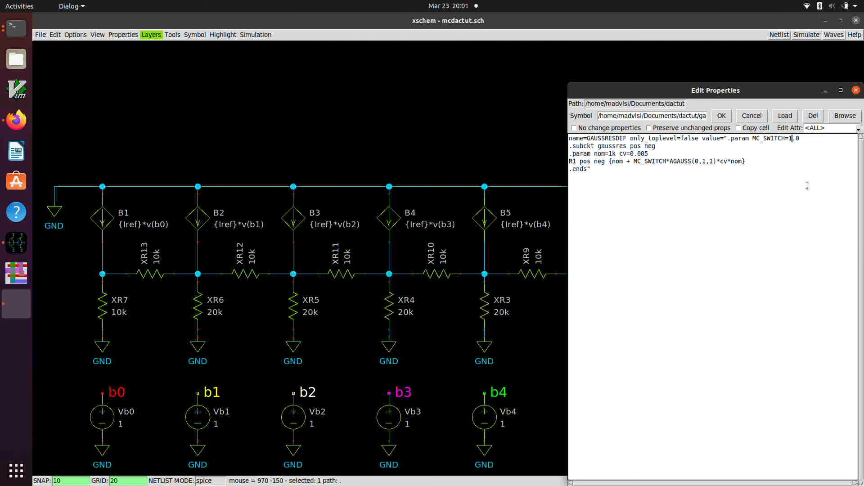
{"action": "left_click", "coordinate": [719, 118]}
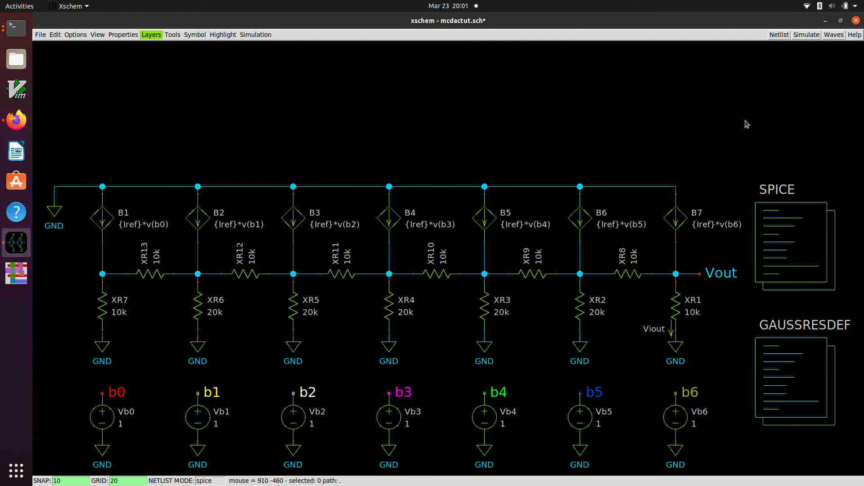
{"action": "key", "text": "ctrl+s"}
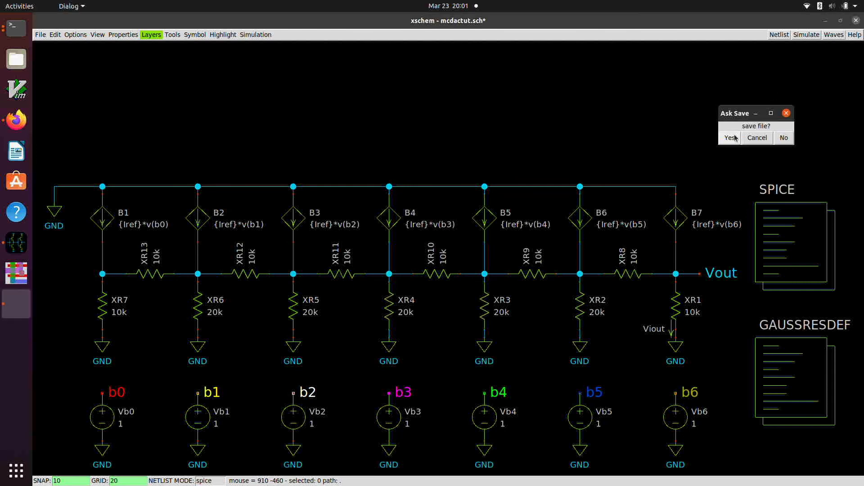
{"action": "left_click", "coordinate": [730, 137]}
Simulate the Monte Carlo schematic, and list the dactut folder's files with their details in the terminal using ls -la
{"action": "left_click", "coordinate": [807, 35]}
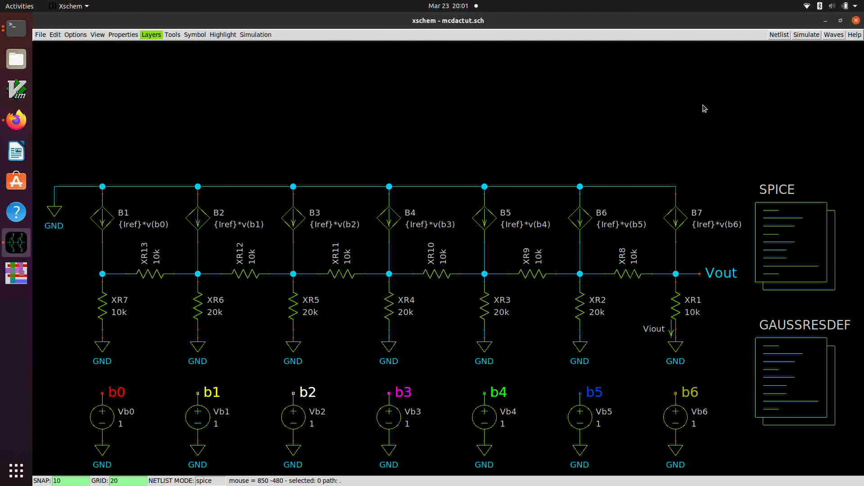
{"action": "key", "text": "alt+Tab"}
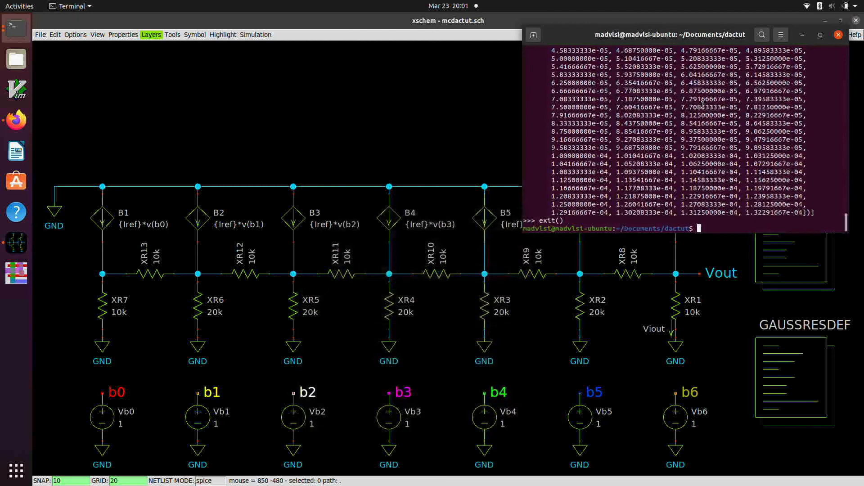
{"action": "type", "text": "ls -la"}
{"action": "key", "text": "Return"}
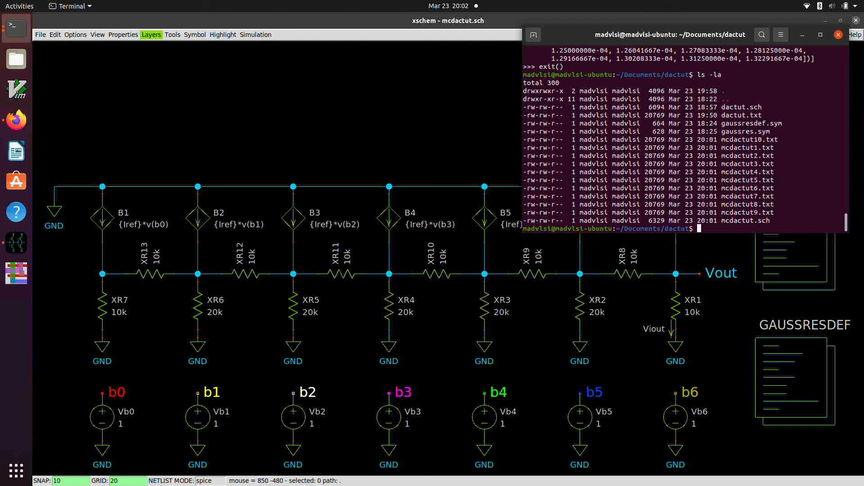
Start the Python session with bradlab3 and create an empty list with iout = []
{"action": "type", "text": "bradlab3"}
{"action": "key", "text": "Return"}
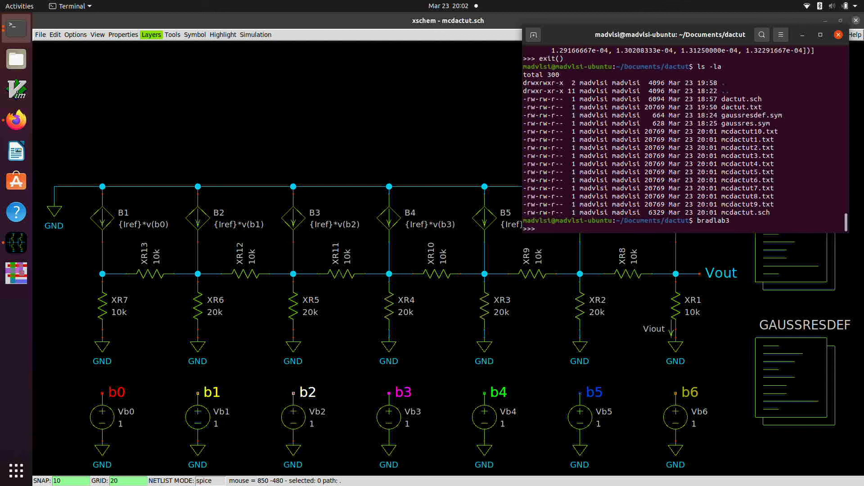
{"action": "type", "text": "iout = []"}
{"action": "key", "text": "Return"}
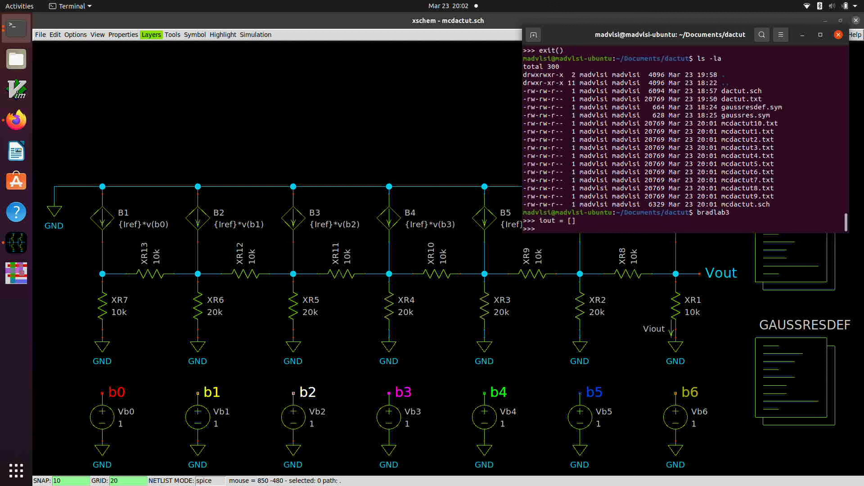
Loop over range(1, 11), loading f'mcdactut{i}.txt' with loadngspice and appending Viout to iout, and list the session's variables with whos
{"action": "type", "text": "for i in range(1, 11):"}
{"action": "key", "text": "Return"}
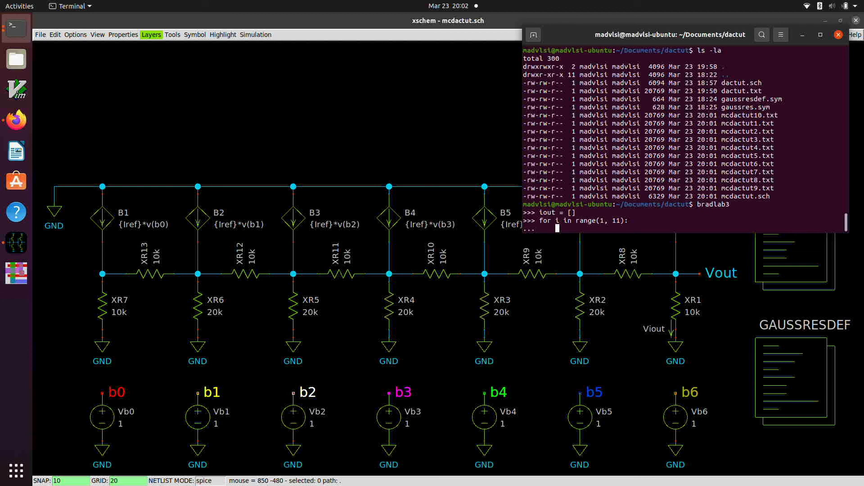
{"action": "type", "text": "loadngspice('"}
{"action": "key", "text": "BackSpace"}
{"action": "type", "text": "f'mcdactutP"}
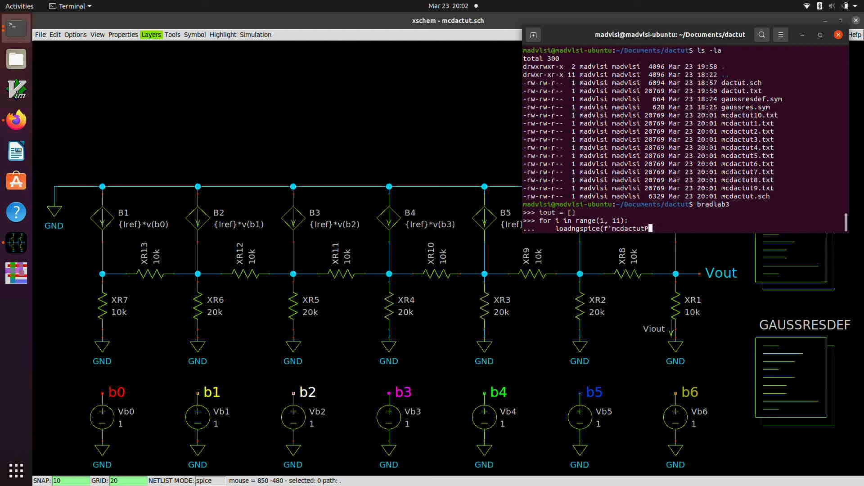
{"action": "key", "text": "BackSpace"}
{"action": "type", "text": "{i}.txt')"}
{"action": "key", "text": "Return"}
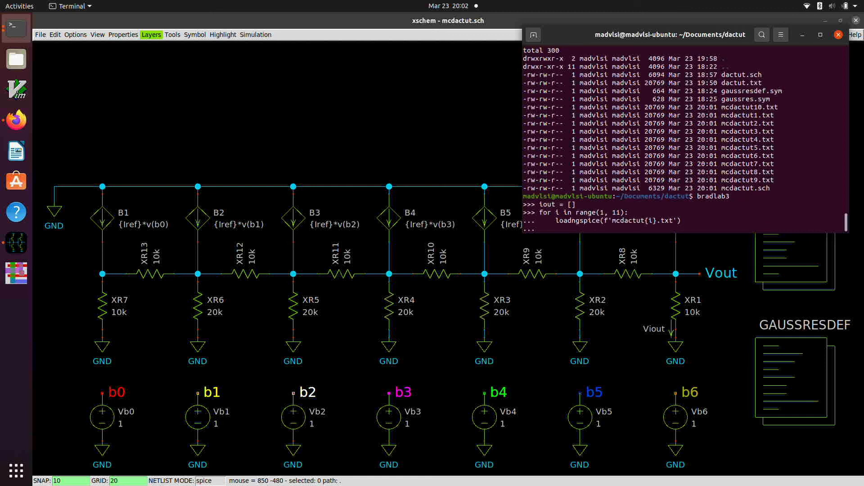
{"action": "type", "text": "iout.append(Viout)"}
{"action": "key", "text": "Return"}
{"action": "key", "text": "Return"}
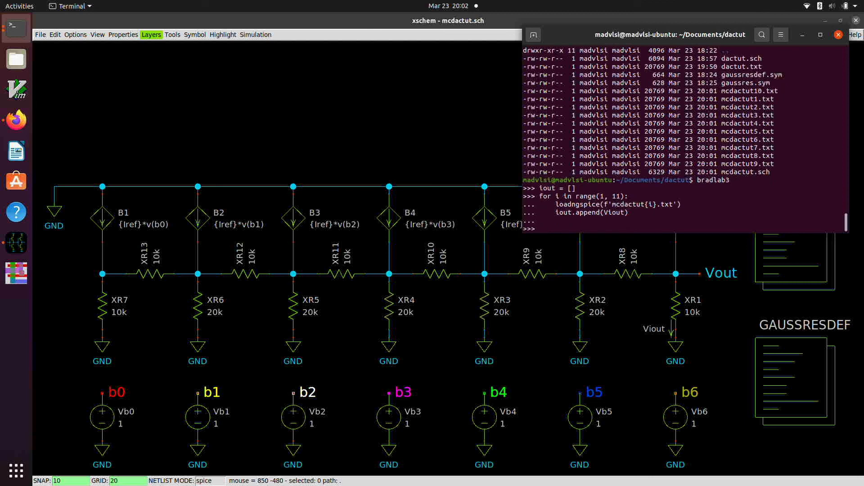
{"action": "type", "text": "whos("}
{"action": "key", "text": "Return"}
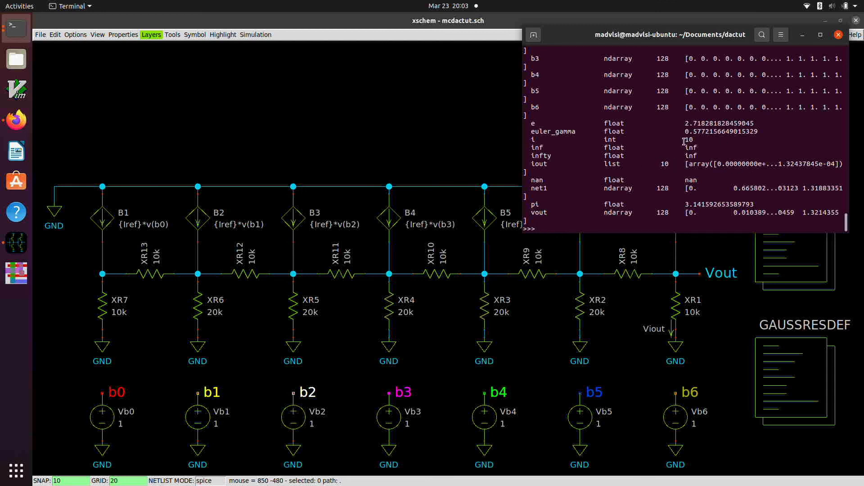
Define code = array(list(range(128))) and plot the mismatch runs with plot(code, iout)
{"action": "type", "text": "code = array(list(range(128)))"}
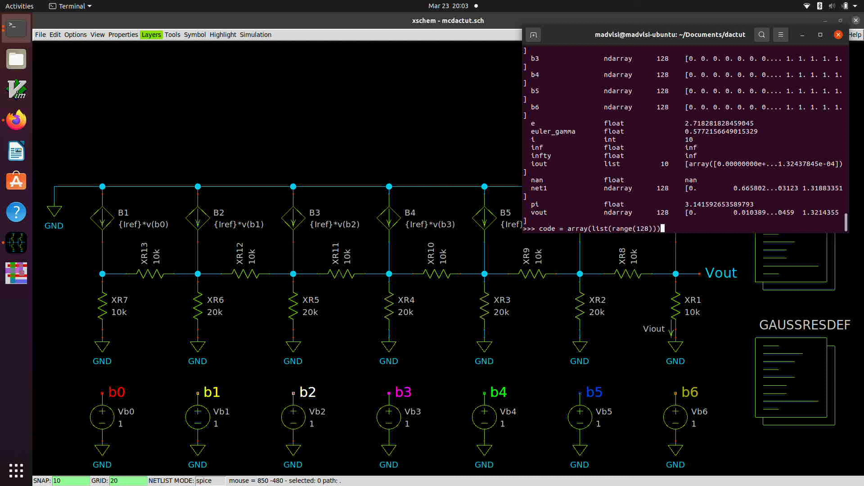
{"action": "key", "text": "Return"}
{"action": "type", "text": "plot("}
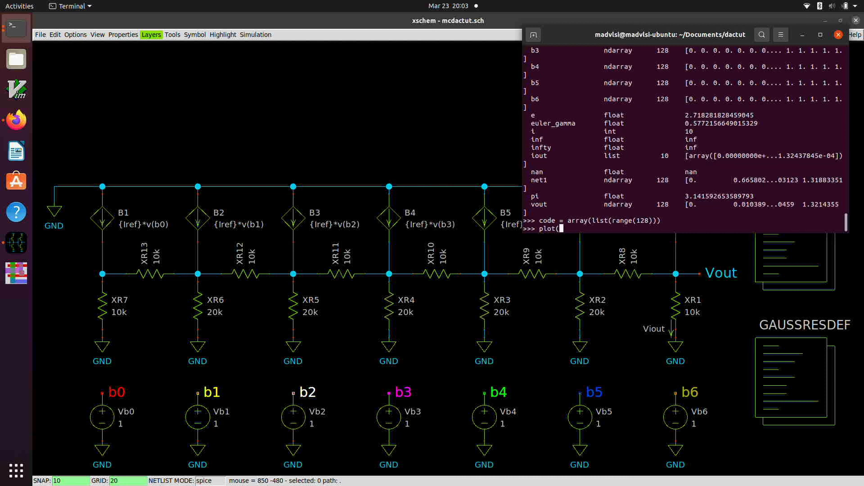
{"action": "type", "text": "code, iout)"}
{"action": "key", "text": "Return"}
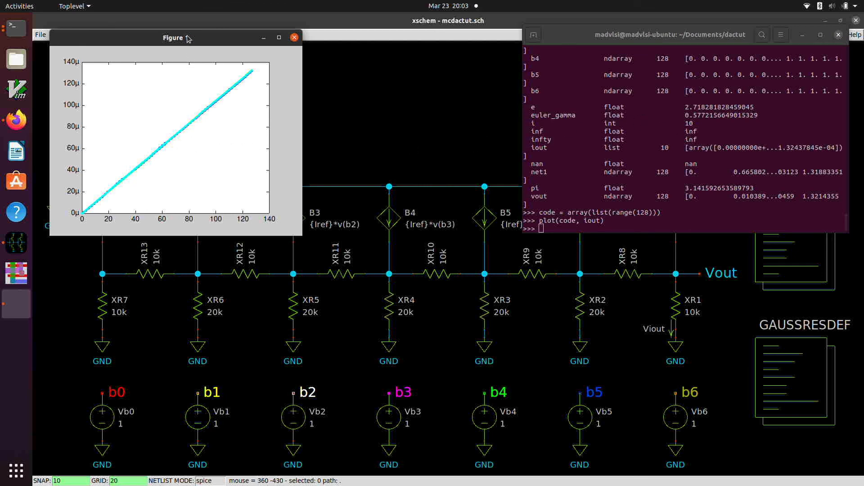
Move the new figure off the schematic, maximize it, and turn on its grid
{"action": "left_click_drag", "start_coordinate": [194, 39], "coordinate": [613, 66]}
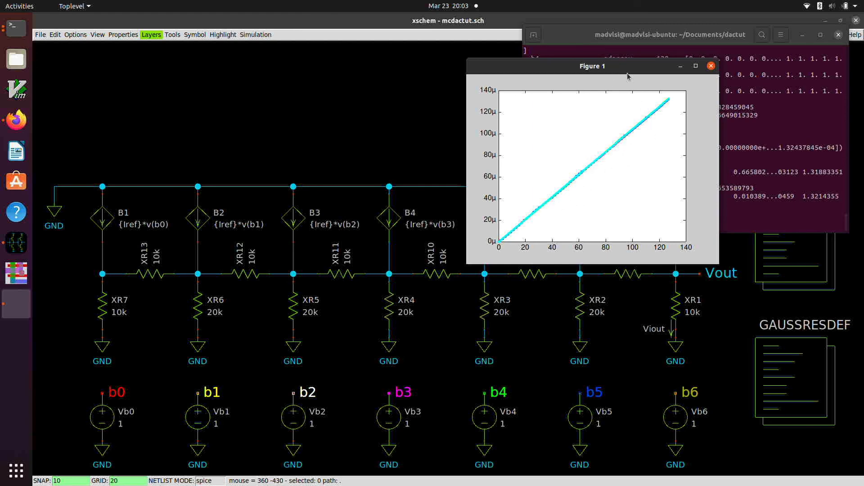
{"action": "left_click_drag", "start_coordinate": [628, 75], "coordinate": [625, 17]}
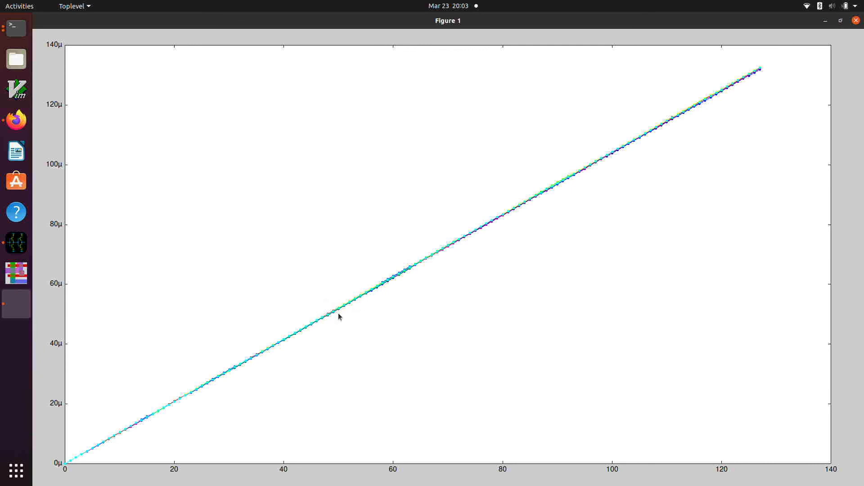
{"action": "key", "text": "g"}
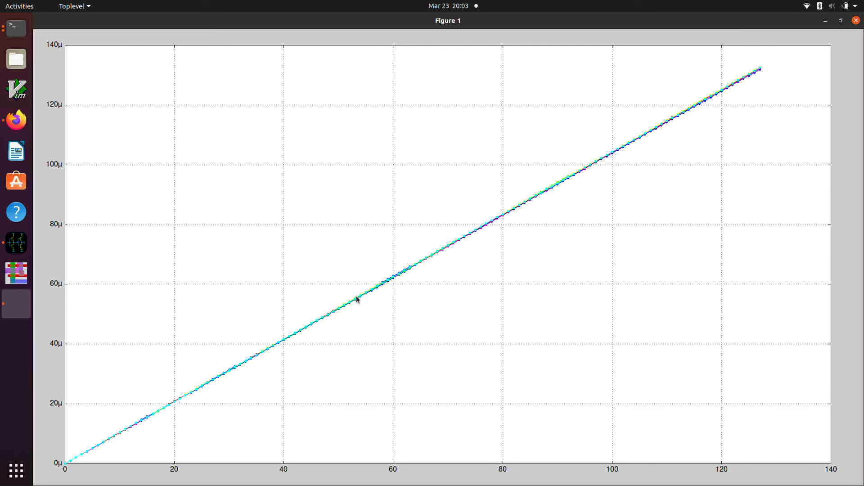
Examine the spread of the curves between codes 58 and 65, and return the figure to its full range in a smaller window
{"action": "left_click_drag", "start_coordinate": [357, 302], "coordinate": [508, 209]}
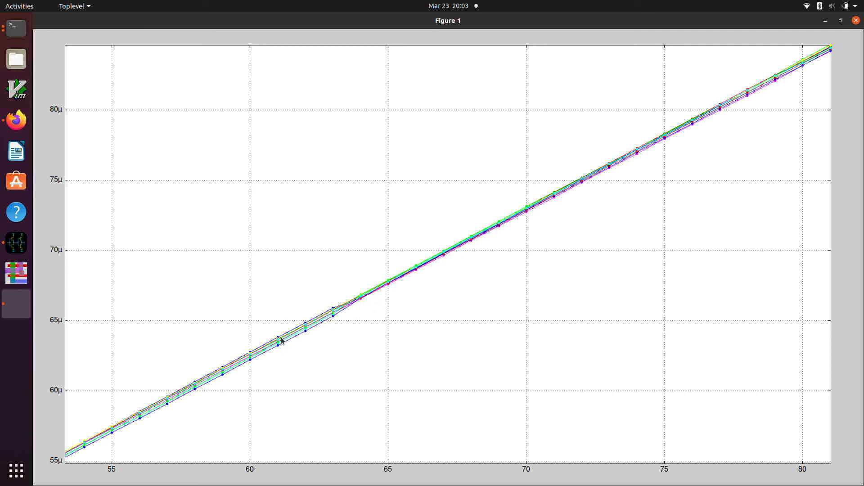
{"action": "left_click_drag", "start_coordinate": [194, 393], "coordinate": [393, 276]}
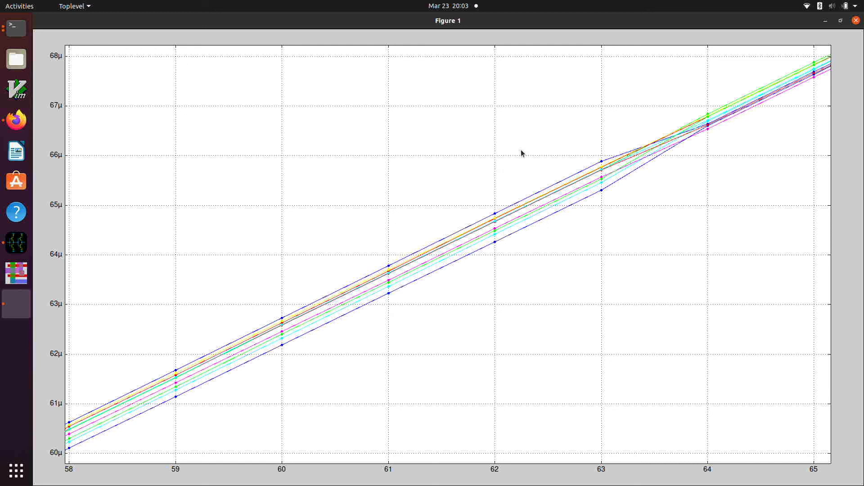
{"action": "key", "text": "a"}
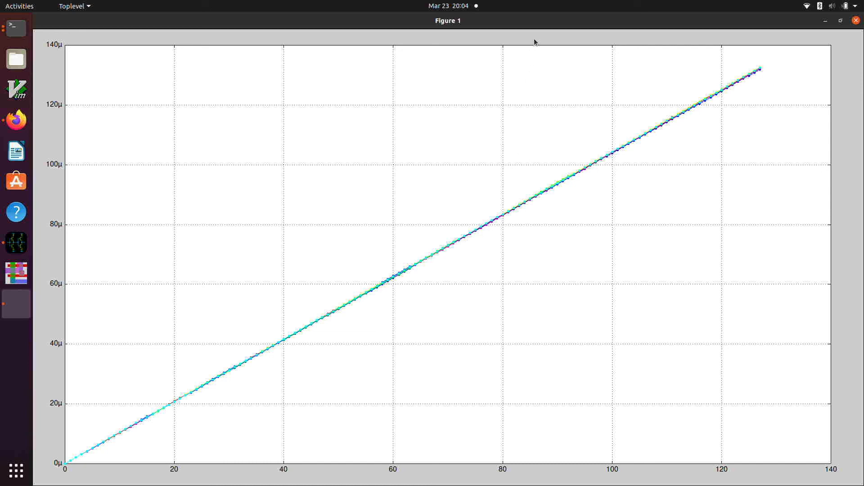
{"action": "left_click_drag", "start_coordinate": [533, 25], "coordinate": [678, 47]}
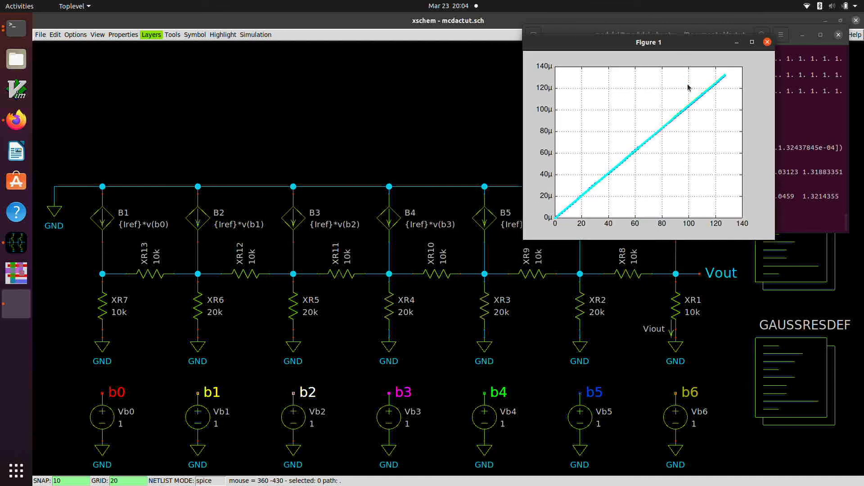